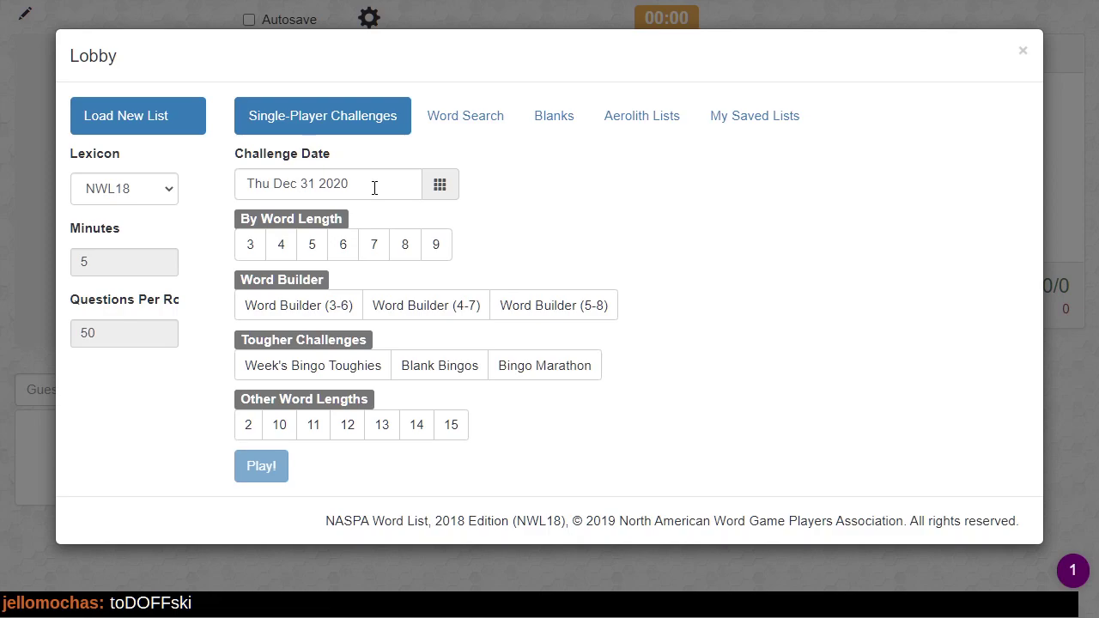
- Select the 3-letter single-player challenge and set the challenge date to December 1, 2020
left_click(253, 253)
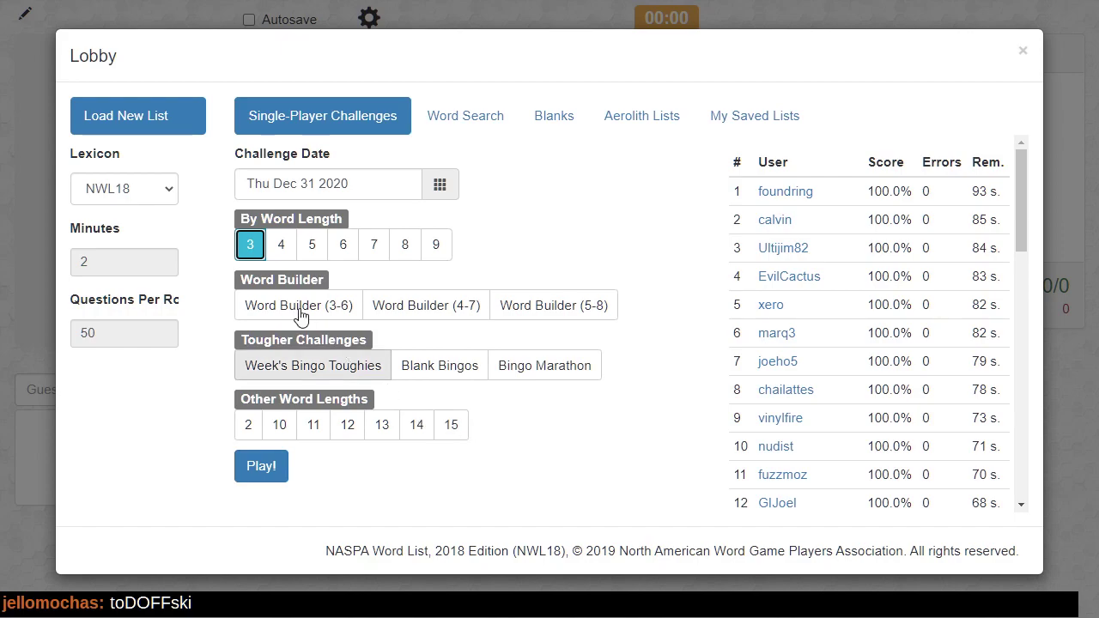
left_click(251, 244)
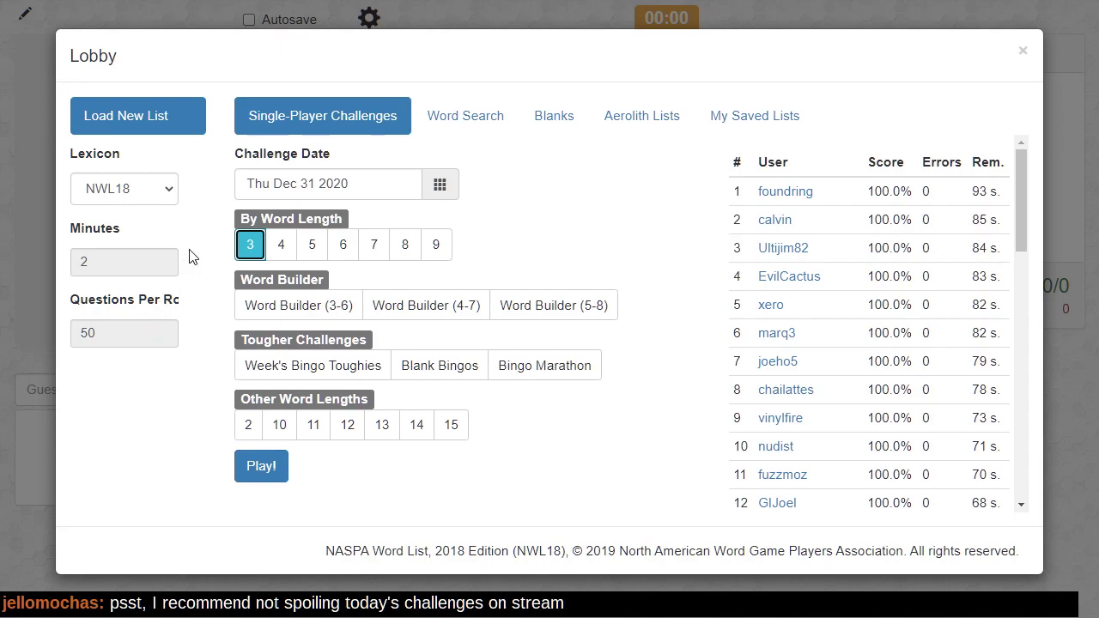
left_click(396, 181)
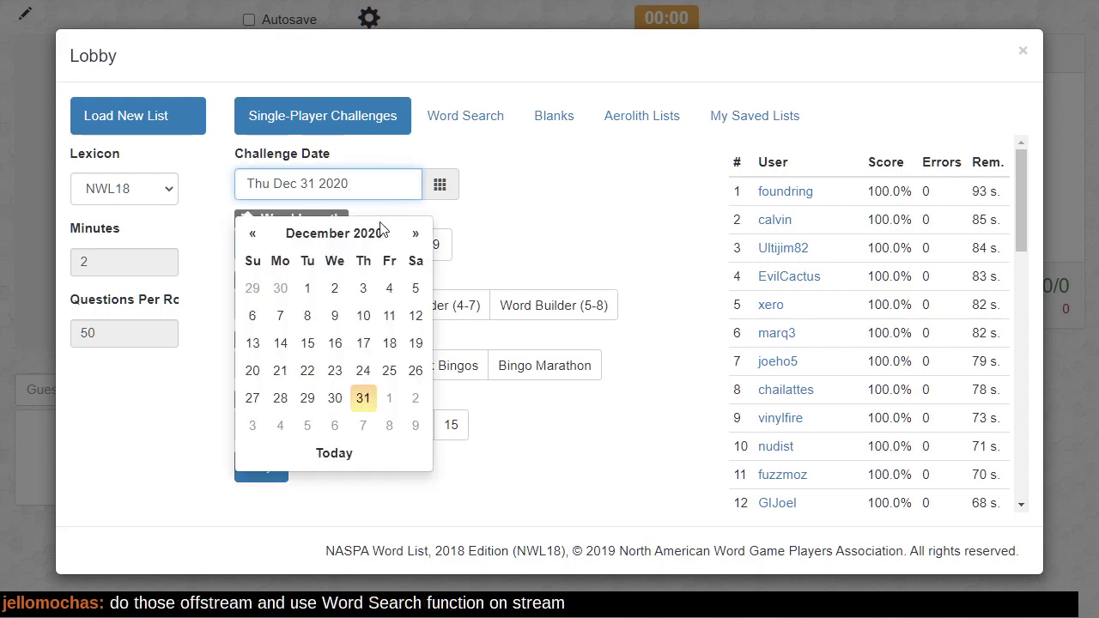
left_click(307, 288)
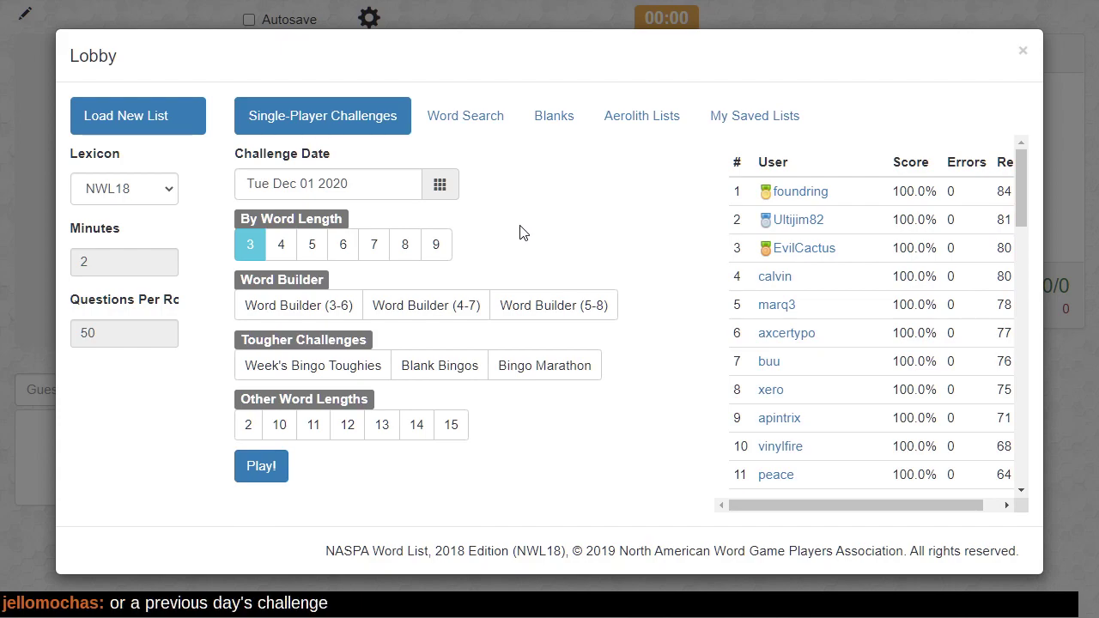
- Set up a word search with a minimum and maximum word length of 6, keeping the Probability Range criterion
left_click(471, 121)
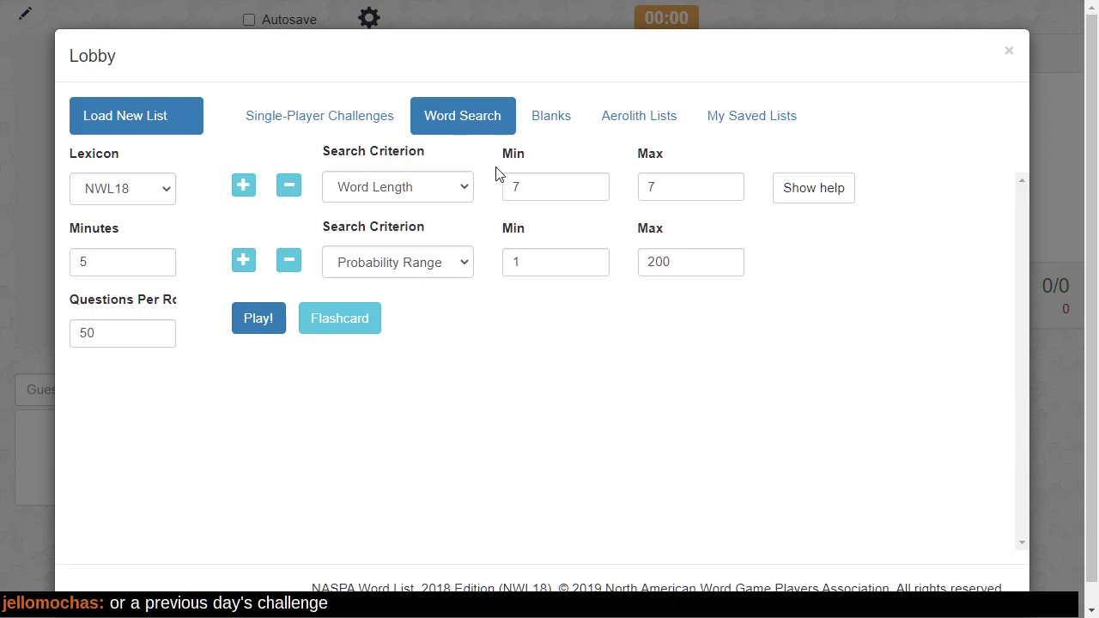
left_click(591, 191)
left_click(726, 193)
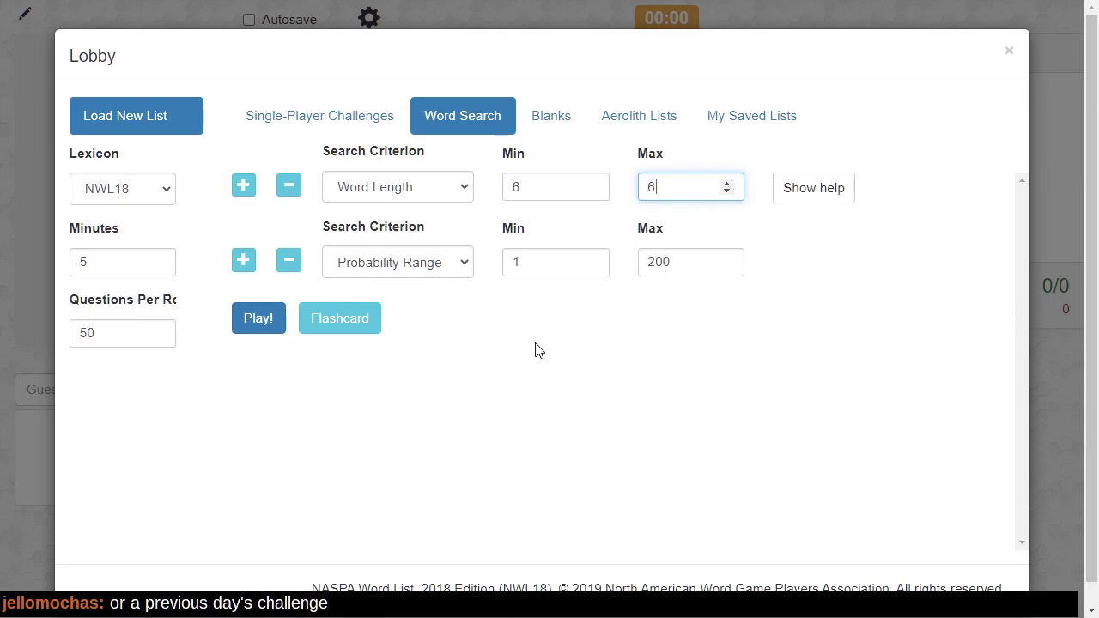
left_click(470, 271)
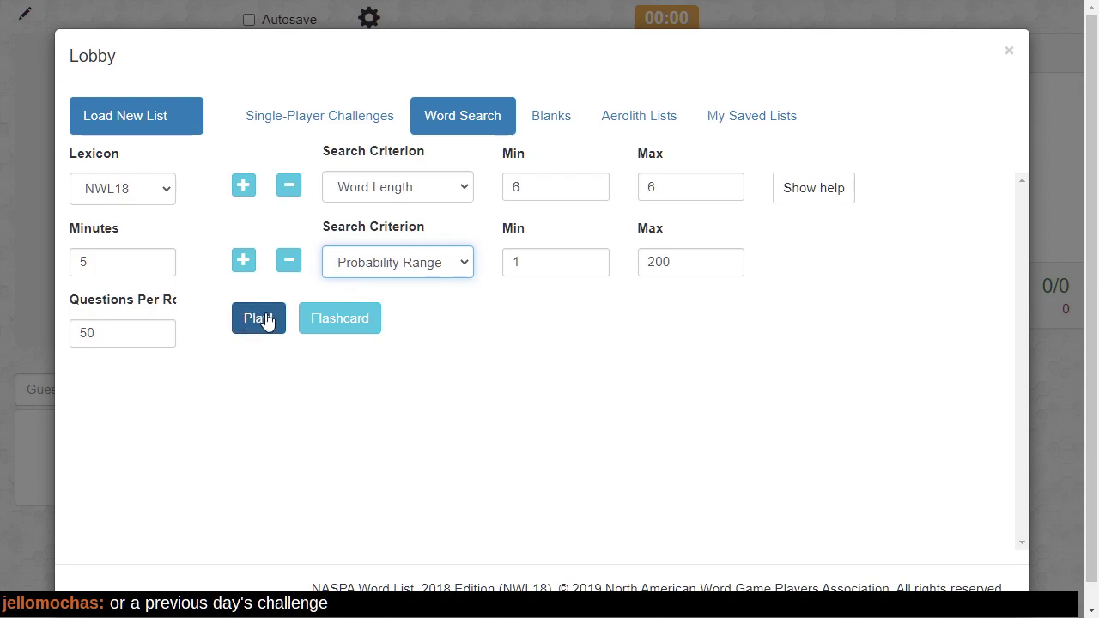
- Set the quiz time limit to 10 minutes
left_click(97, 267)
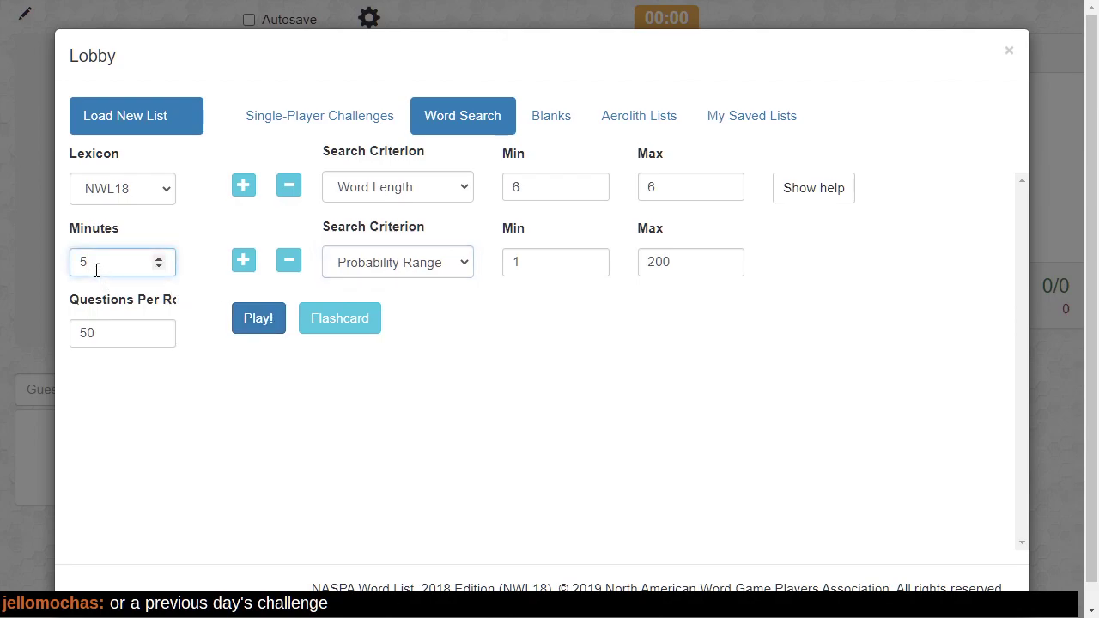
left_click(160, 258)
left_click(160, 259)
left_click(159, 259)
left_click(160, 258)
left_click(159, 258)
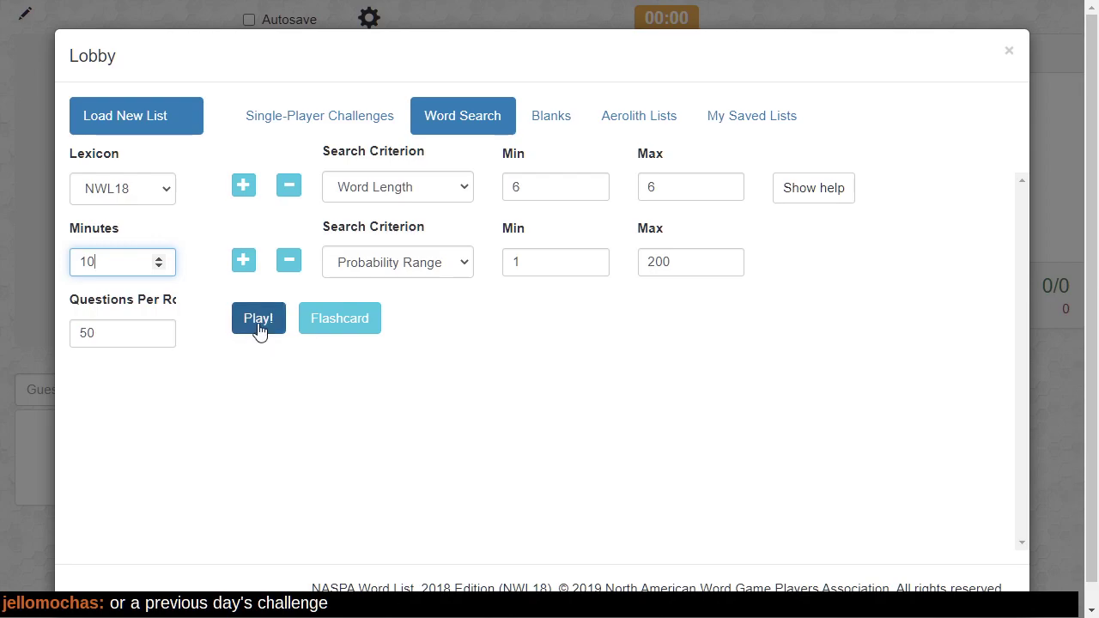
- Check the lexicon choices, keep NWL18, and load the six-letter word list for play
left_click(166, 206)
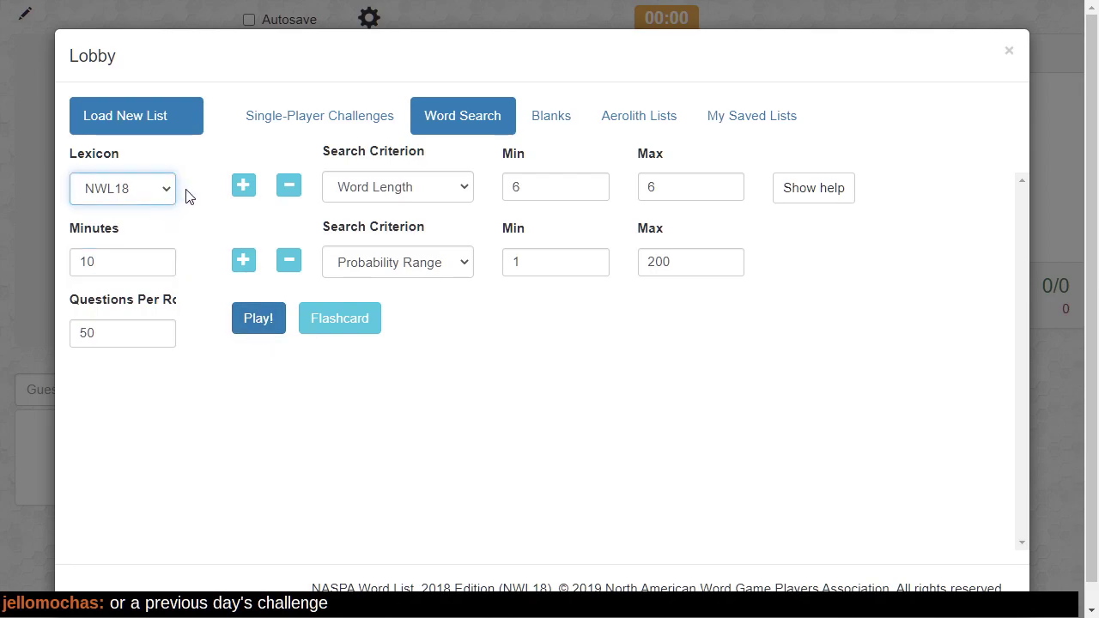
left_click(191, 197)
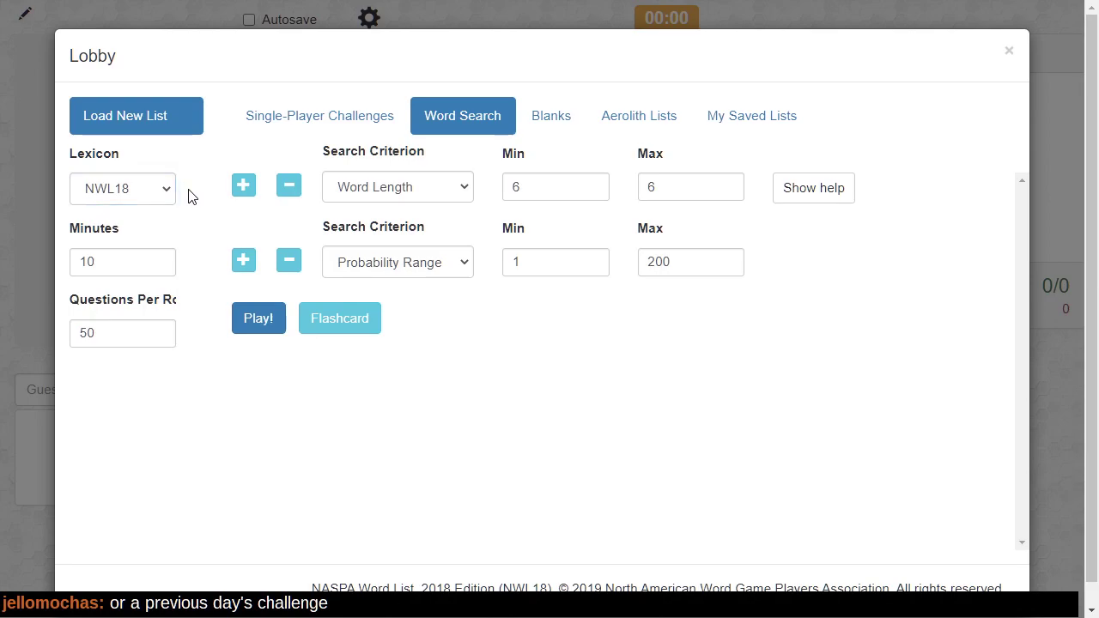
left_click(167, 195)
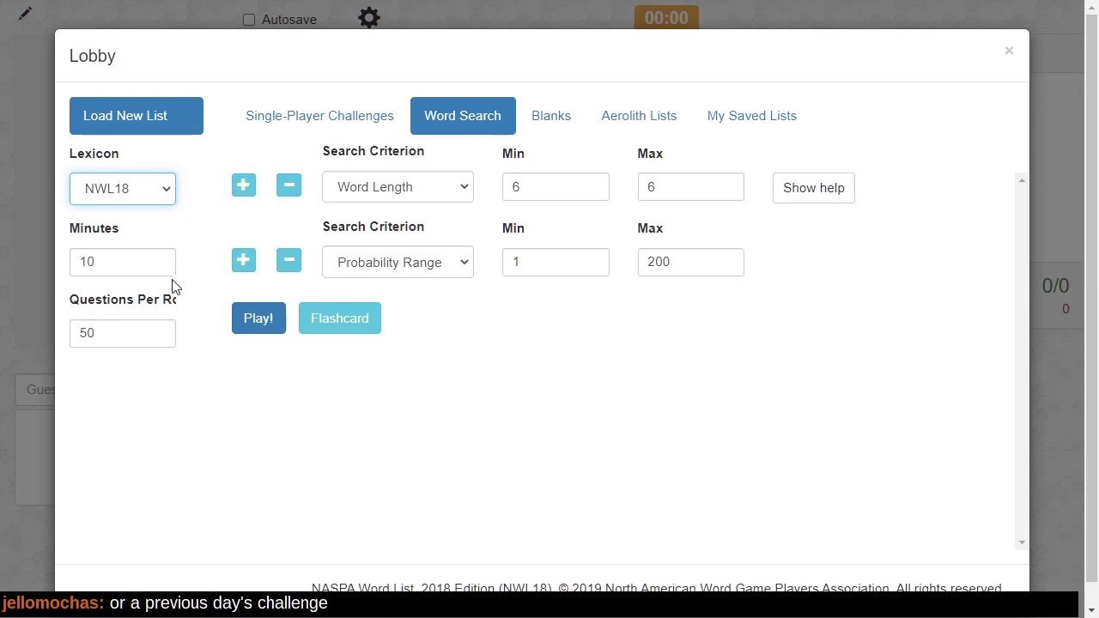
left_click(206, 211)
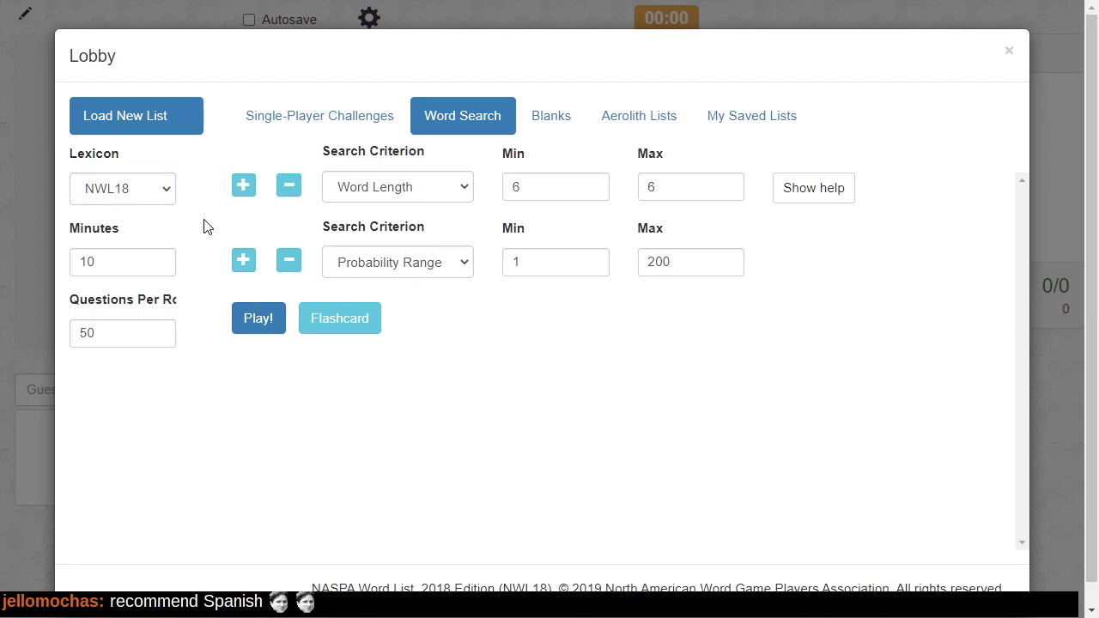
left_click(255, 331)
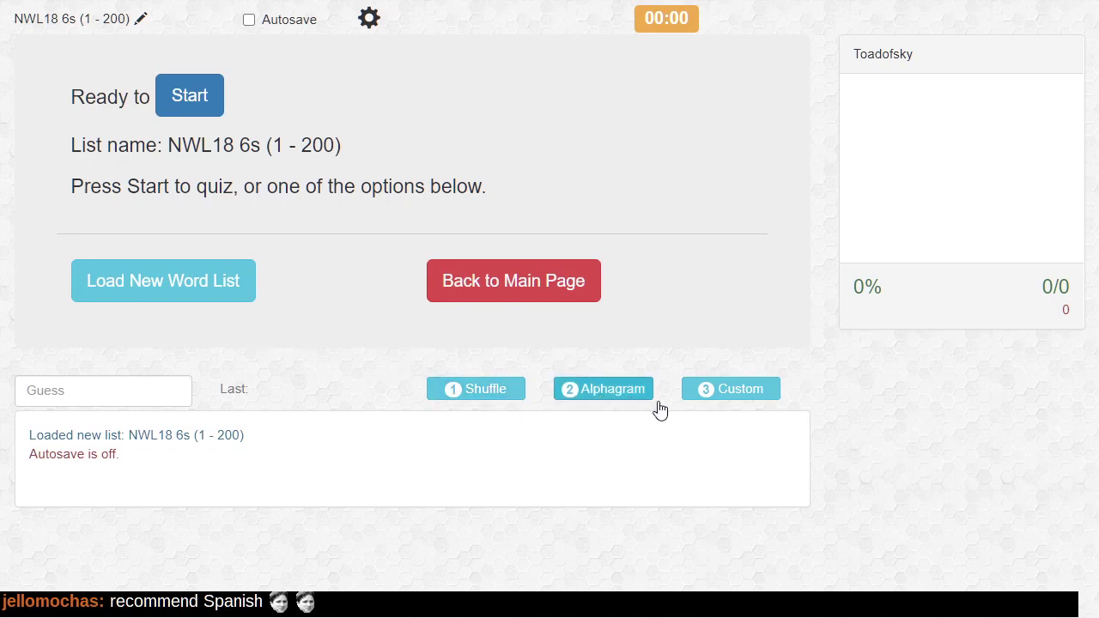
- Open the Wordwalls settings and preview the other tile styles, returning to Style 1
left_click(374, 24)
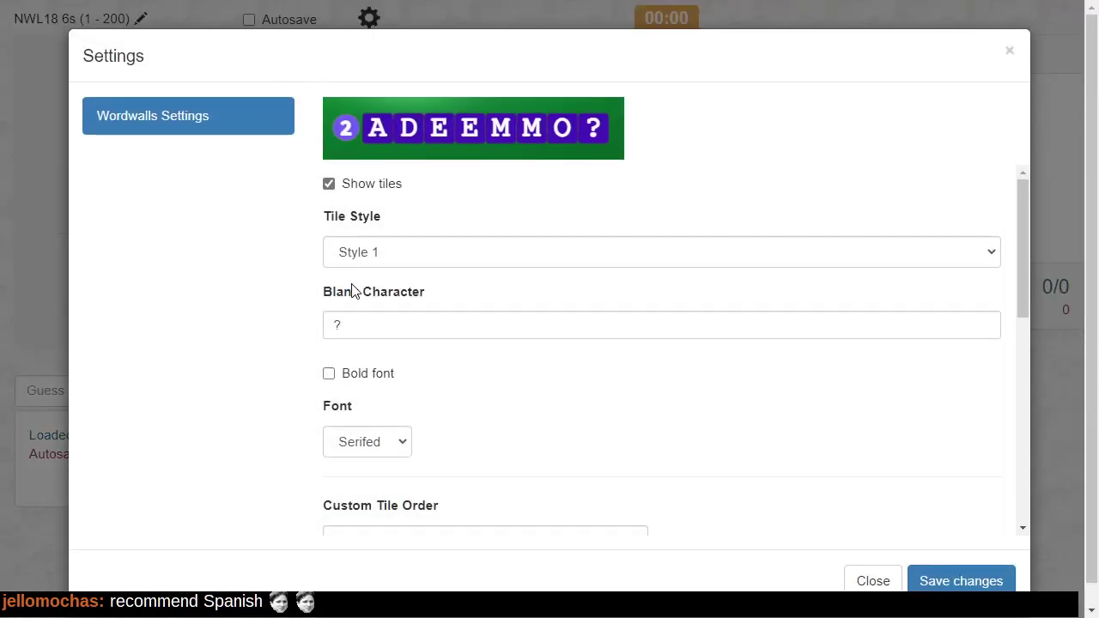
left_click(408, 251)
left_click(413, 296)
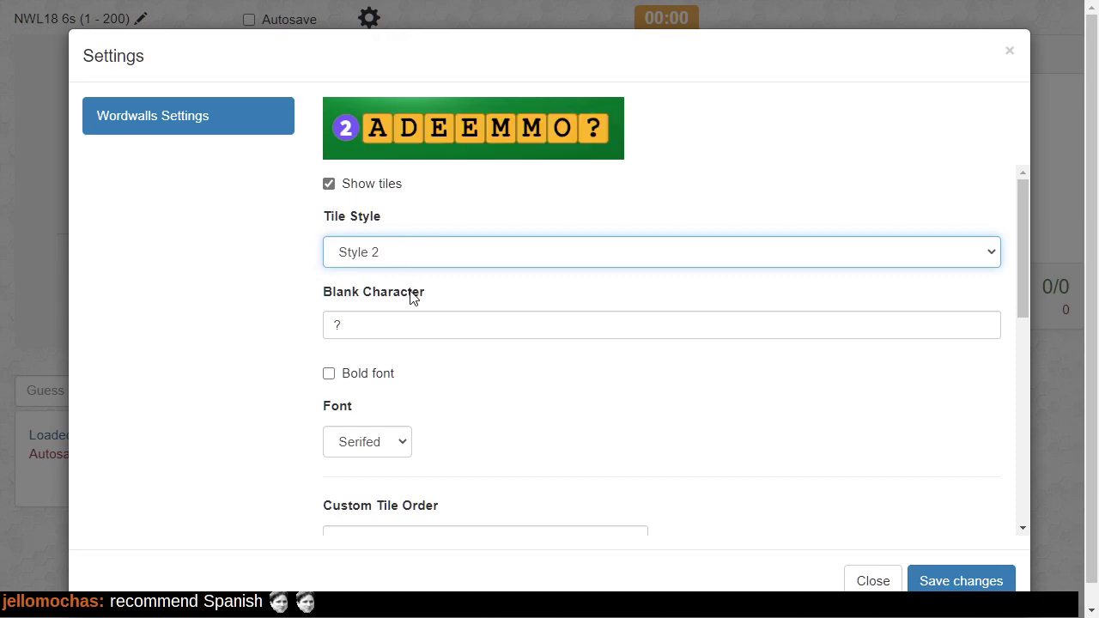
left_click(420, 258)
left_click(418, 314)
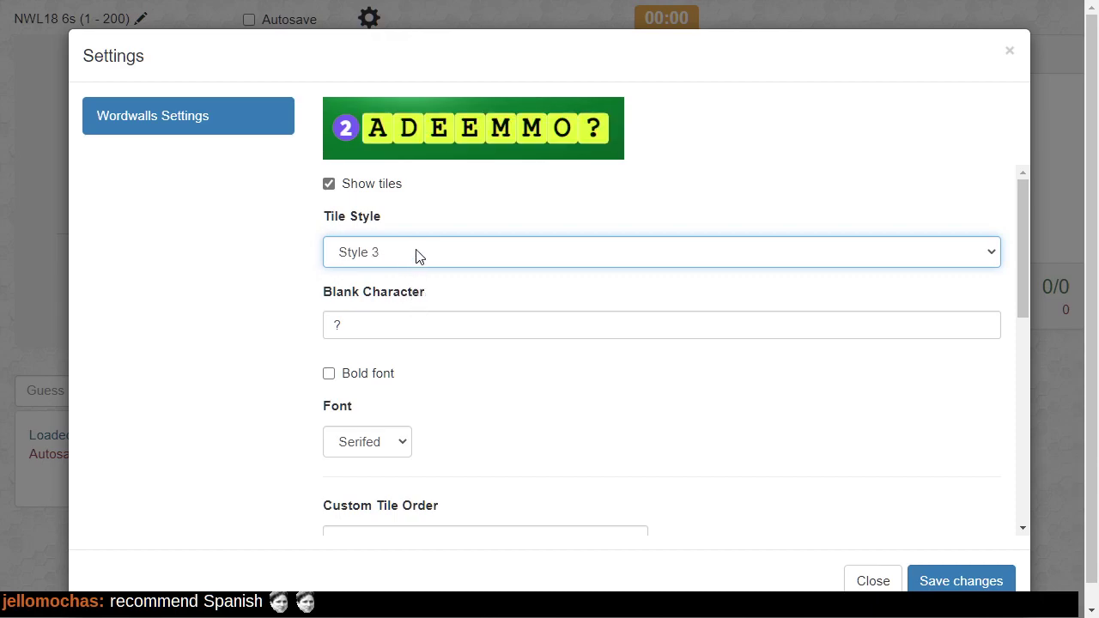
left_click(421, 249)
left_click(406, 333)
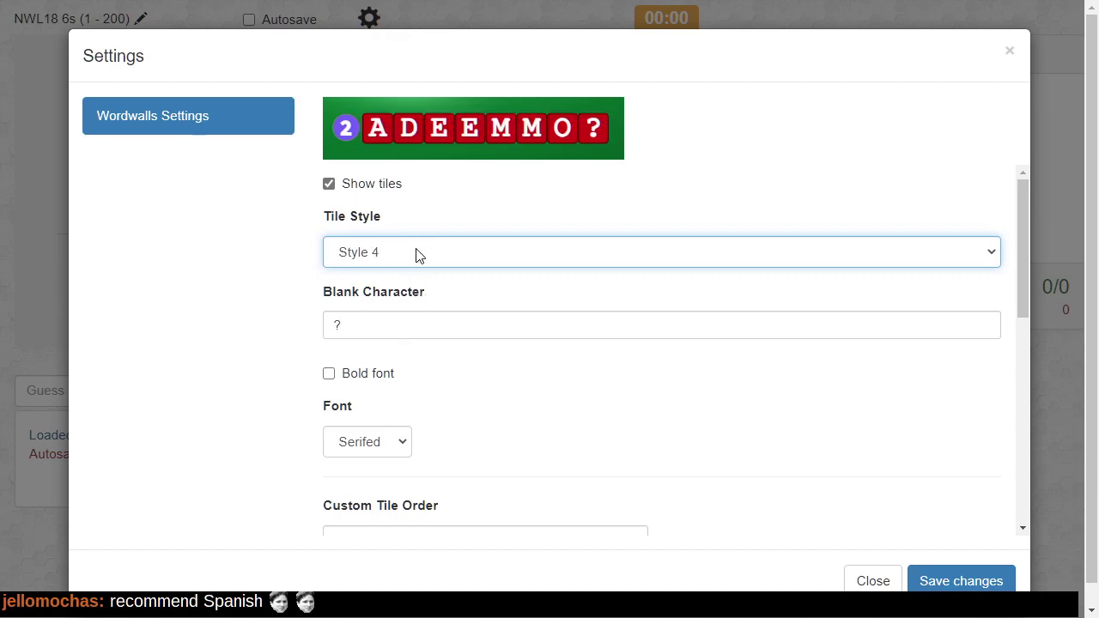
left_click(419, 261)
left_click(402, 353)
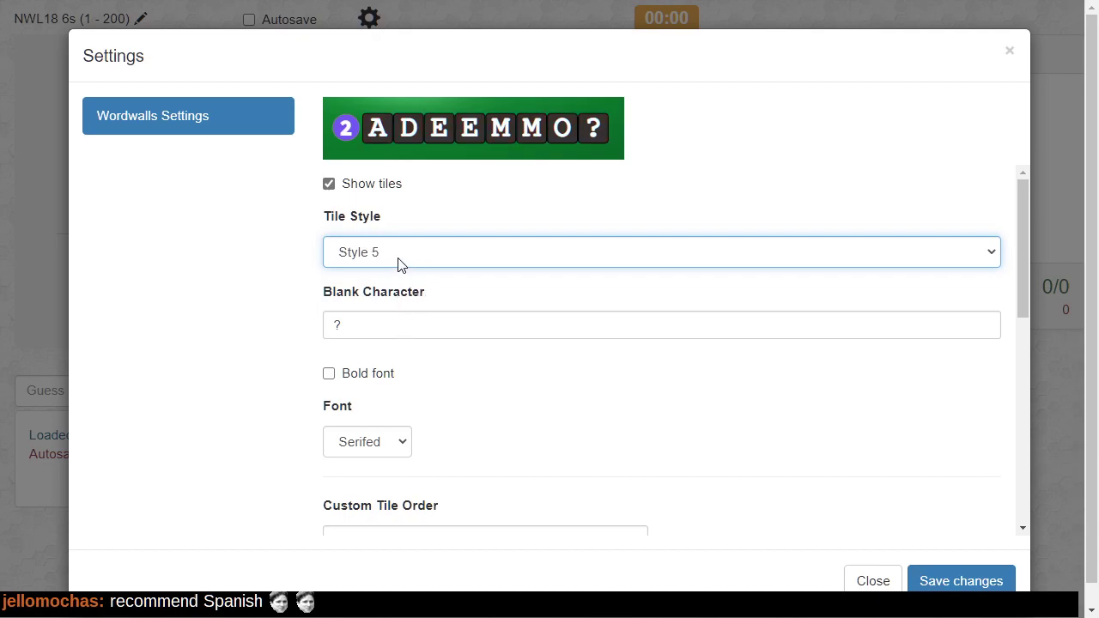
left_click(412, 370)
key("Down")
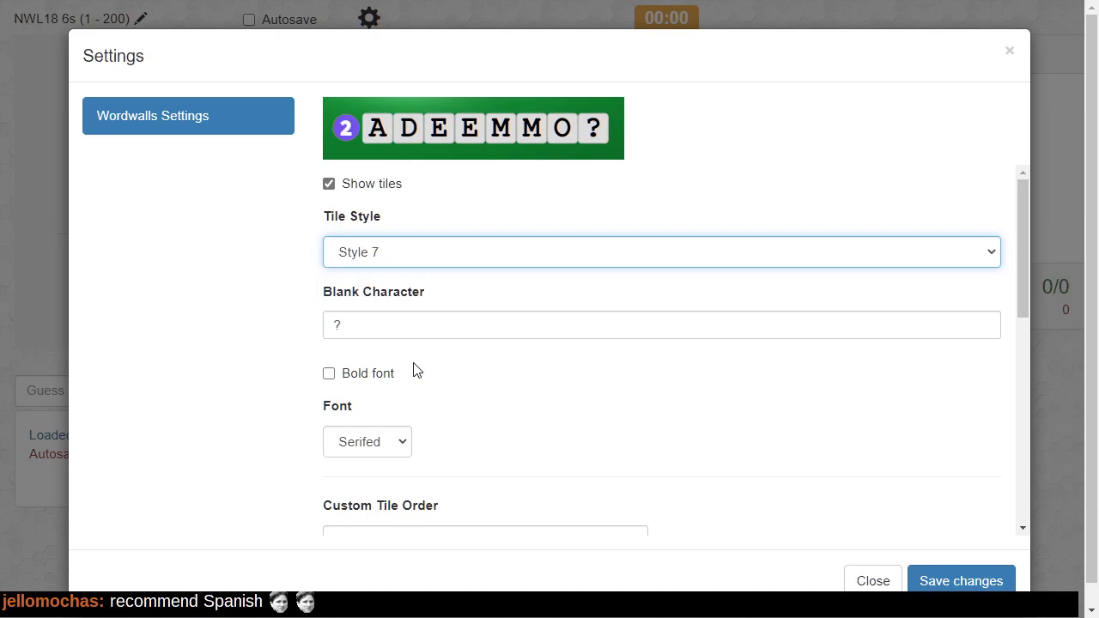
key("Down")
key("Down")
key("Up")
key("Up")
key("Up")
key("Up")
key("Up")
key("Up")
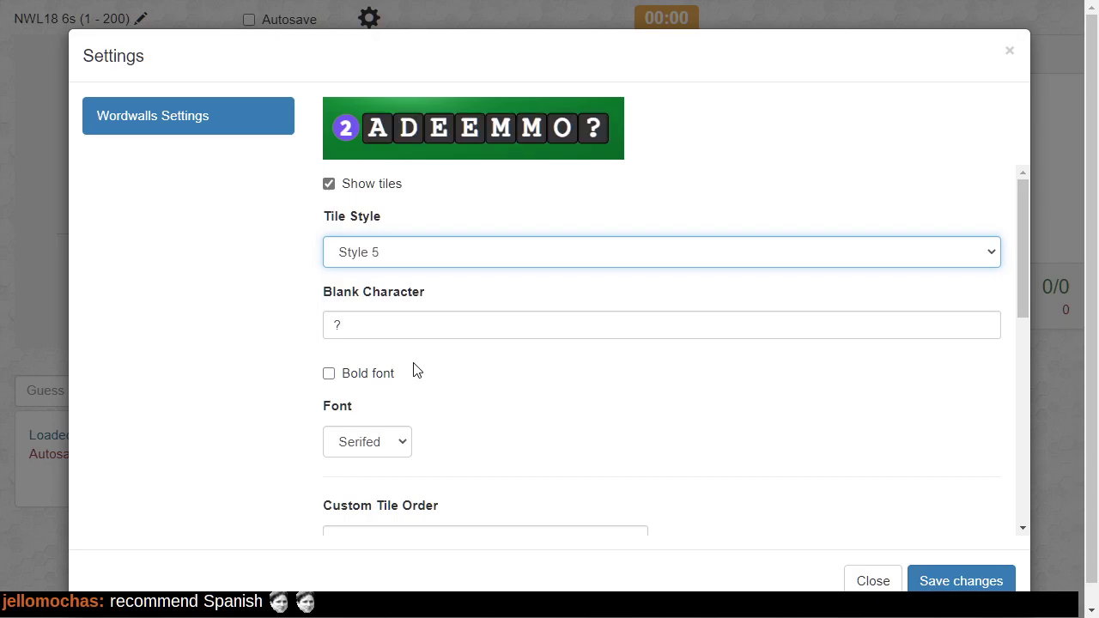
key("Up")
key("Up")
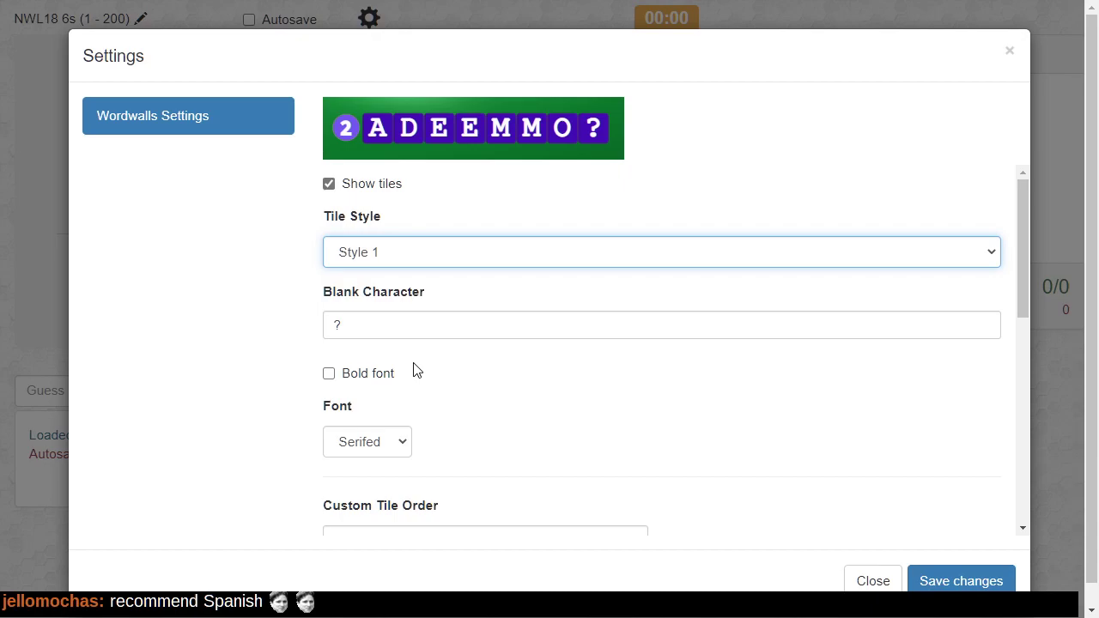
- Preview the bold and sans-serif tile fonts, returning to the non-bold Serifed font
left_click(372, 383)
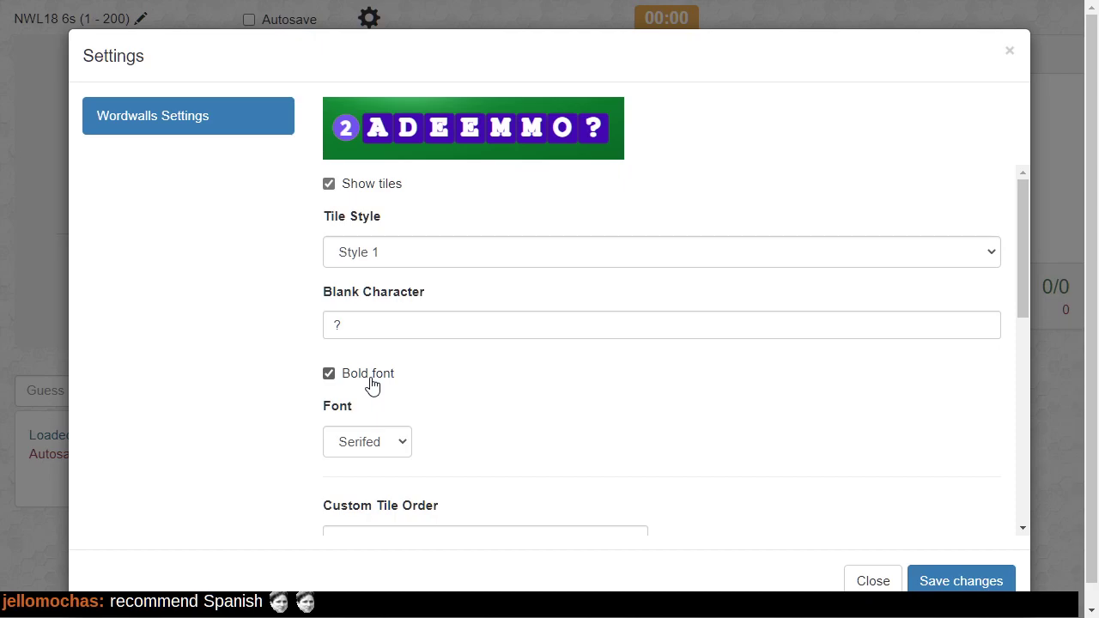
left_click(372, 384)
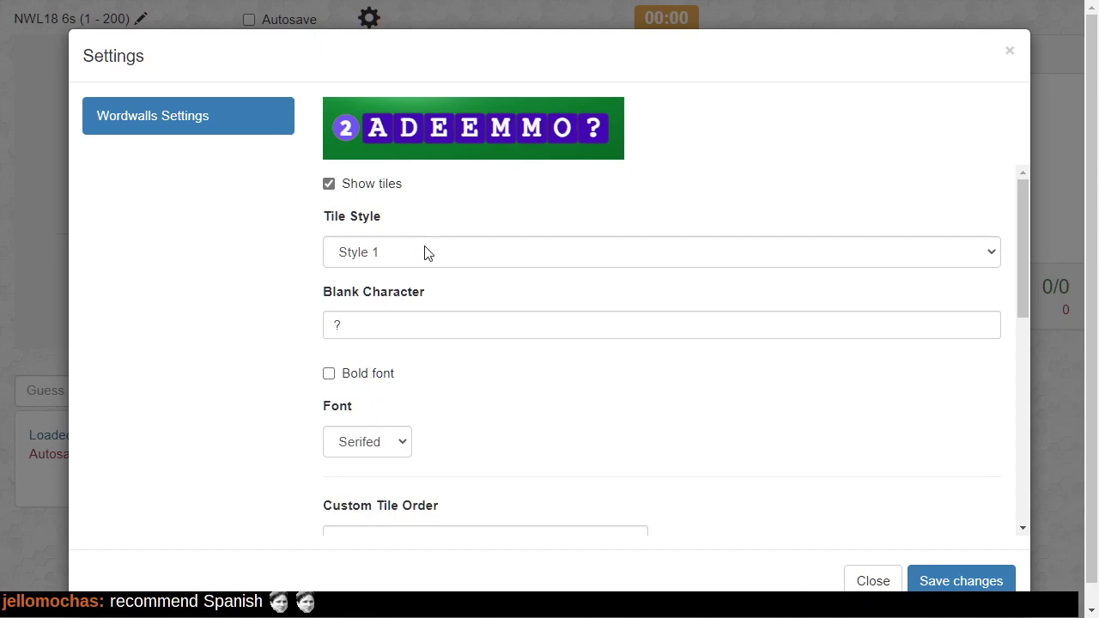
left_click(401, 443)
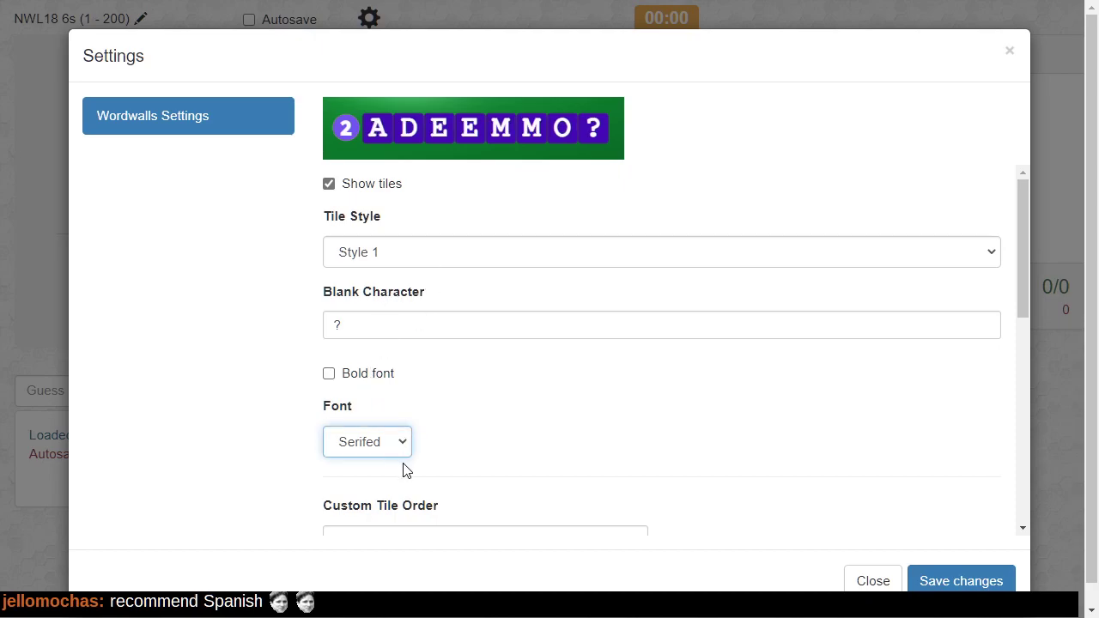
left_click(406, 470)
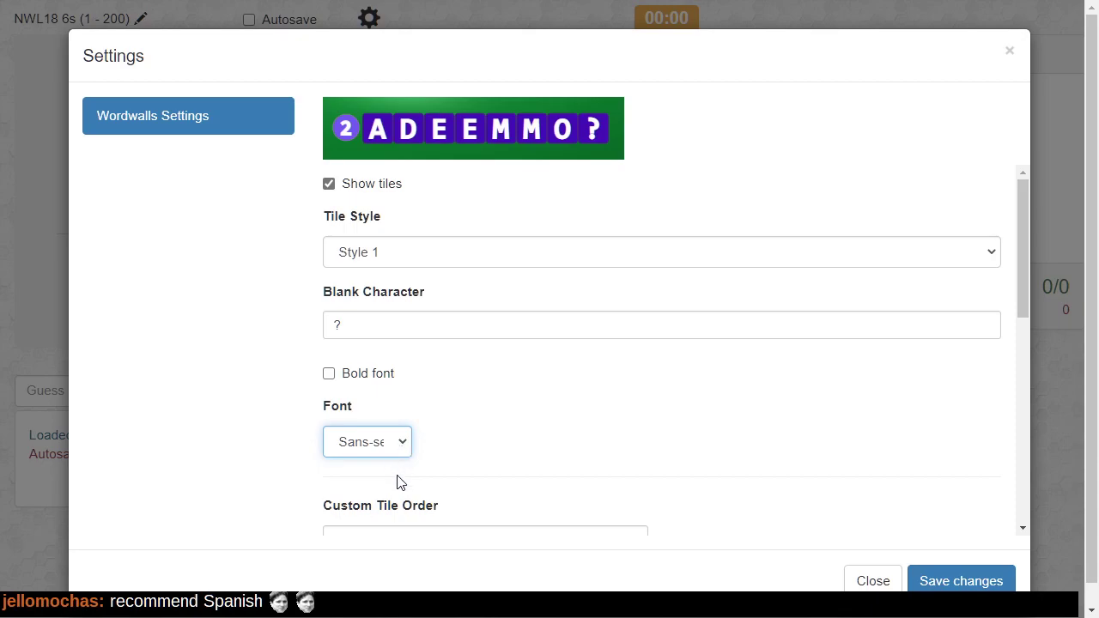
key("Down")
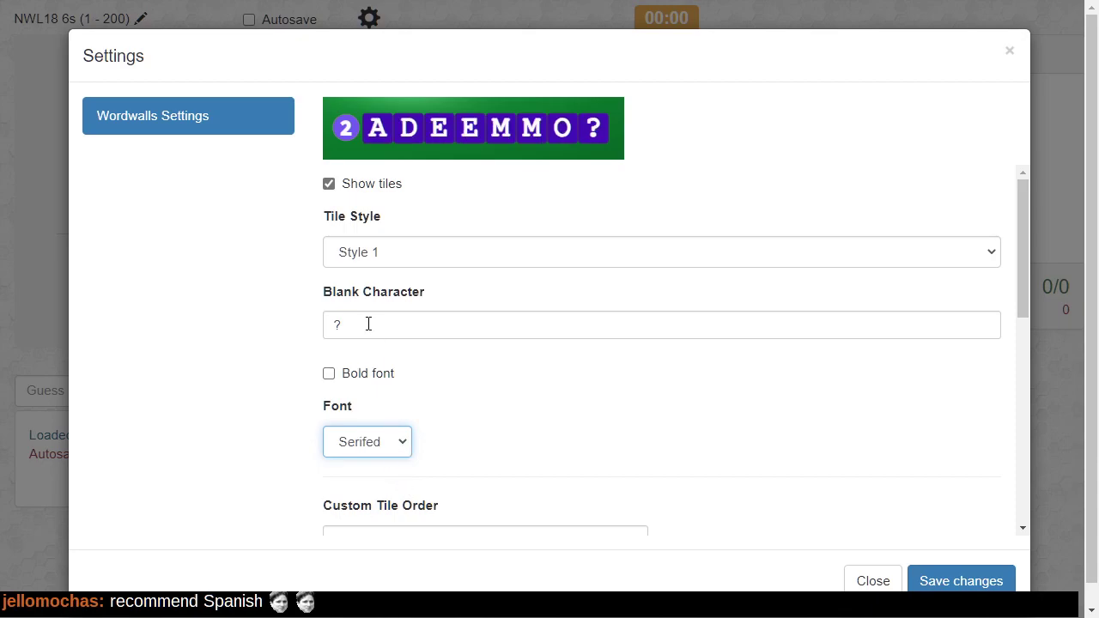
- Try entering a custom tile order beginning with EDA, and clear the entry again
left_click(442, 534)
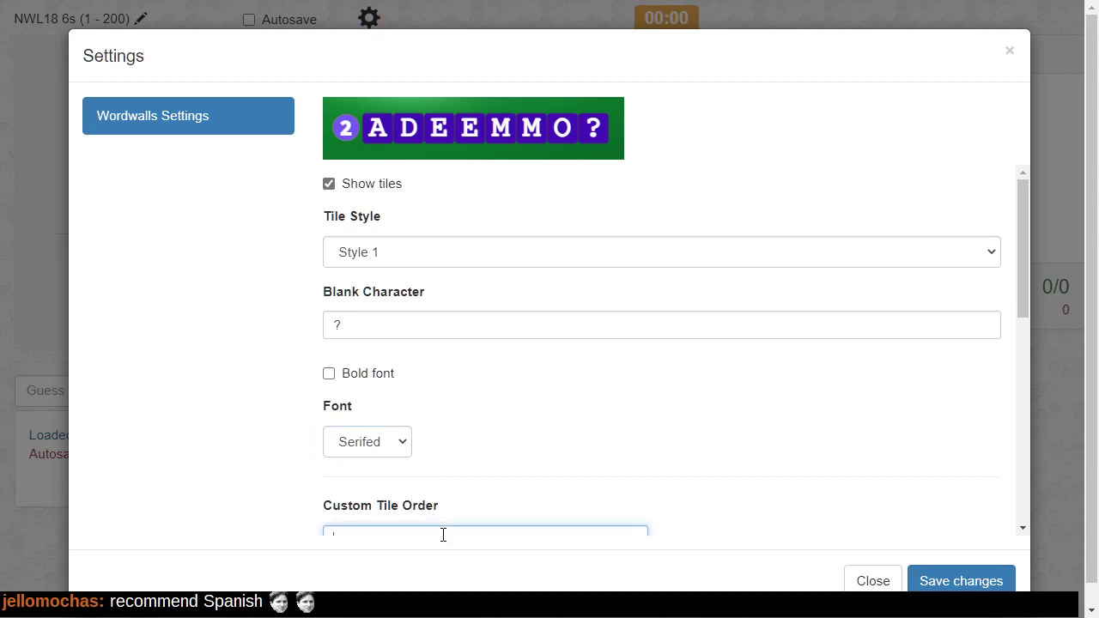
scroll(555, 495, "down", 2)
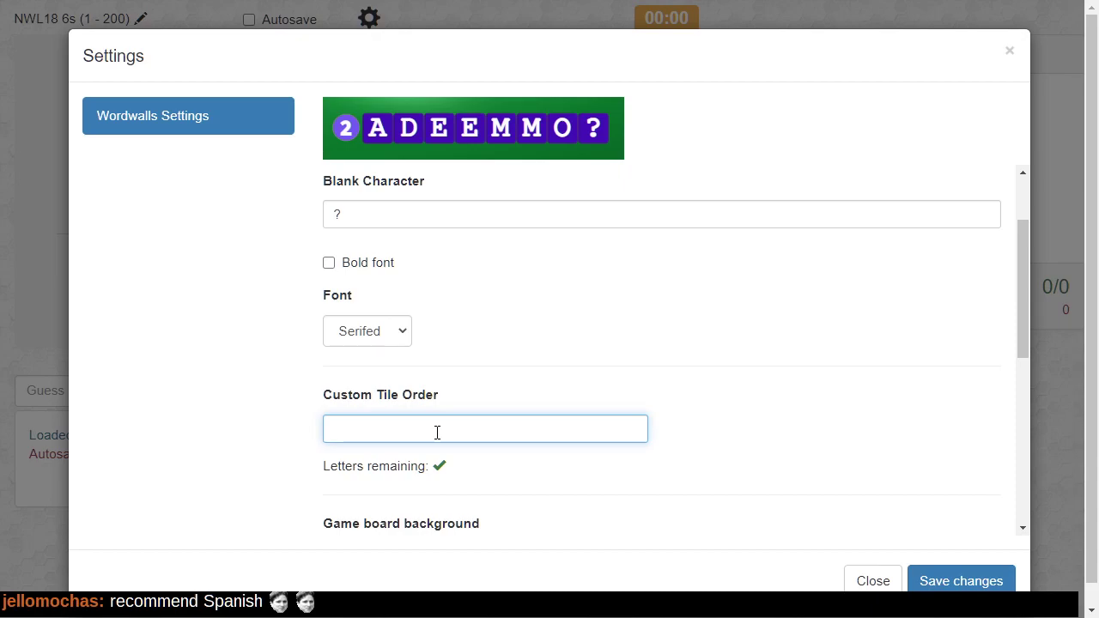
type("EDA")
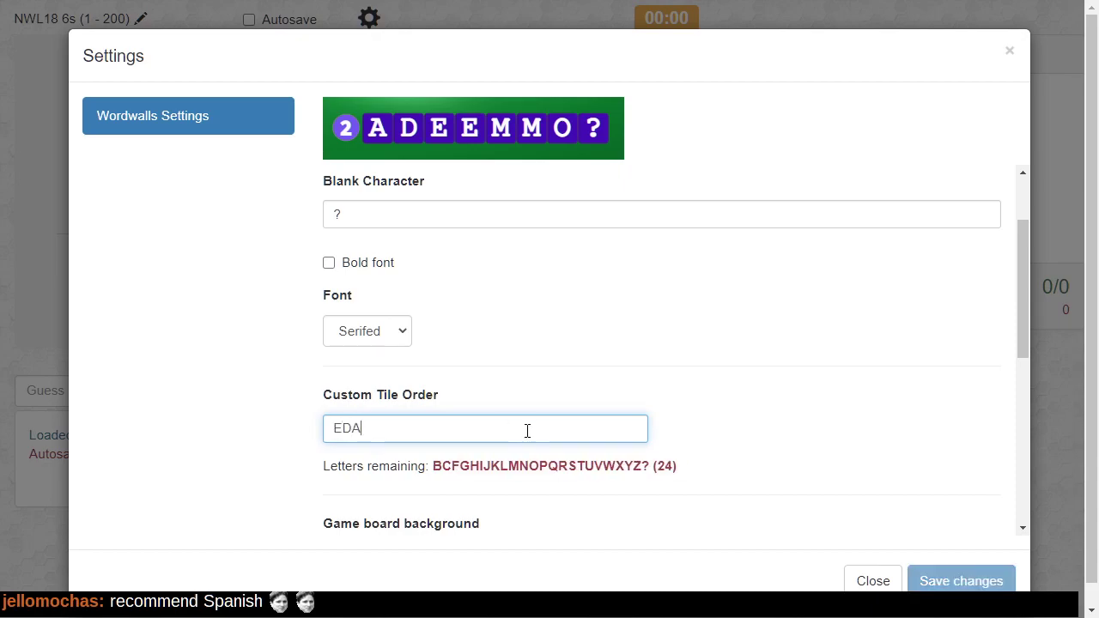
key("BackSpace")
key("BackSpace")
key("BackSpace")
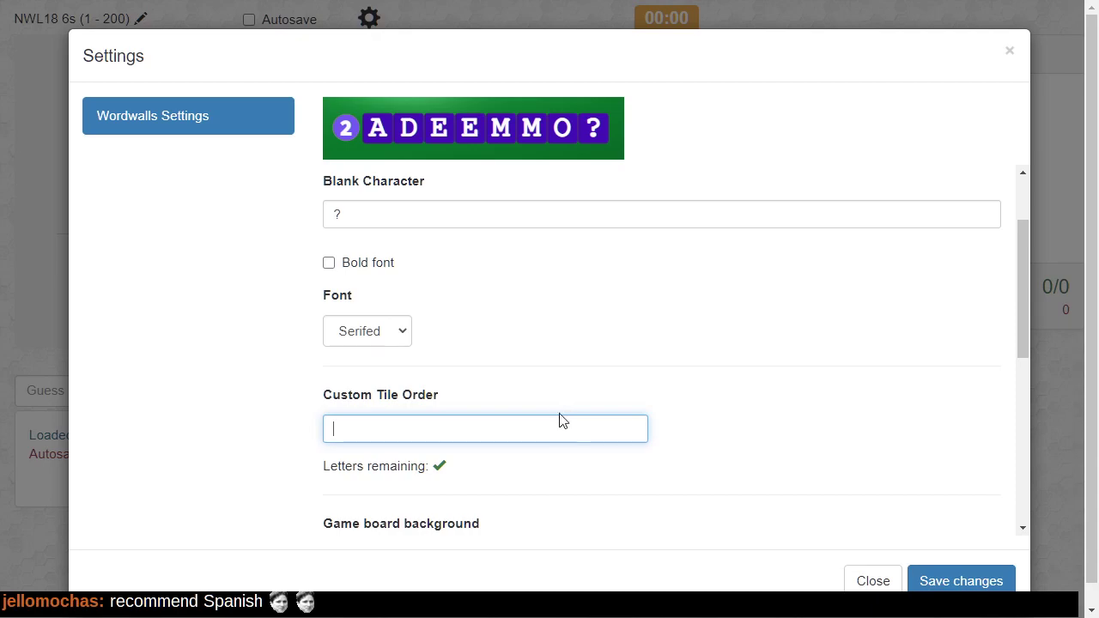
- Preview the other game board backgrounds, including None, Pink rice, Scribble light and Cork wallet, returning to Green table
scroll(555, 399, "down", 1)
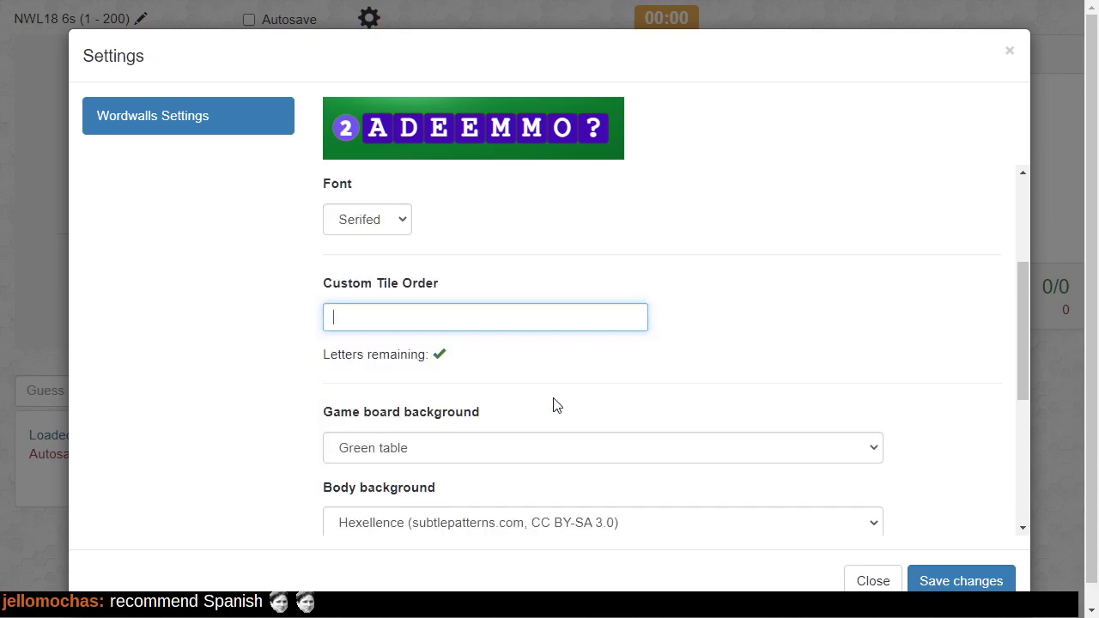
scroll(554, 405, "down", 1)
left_click(456, 390)
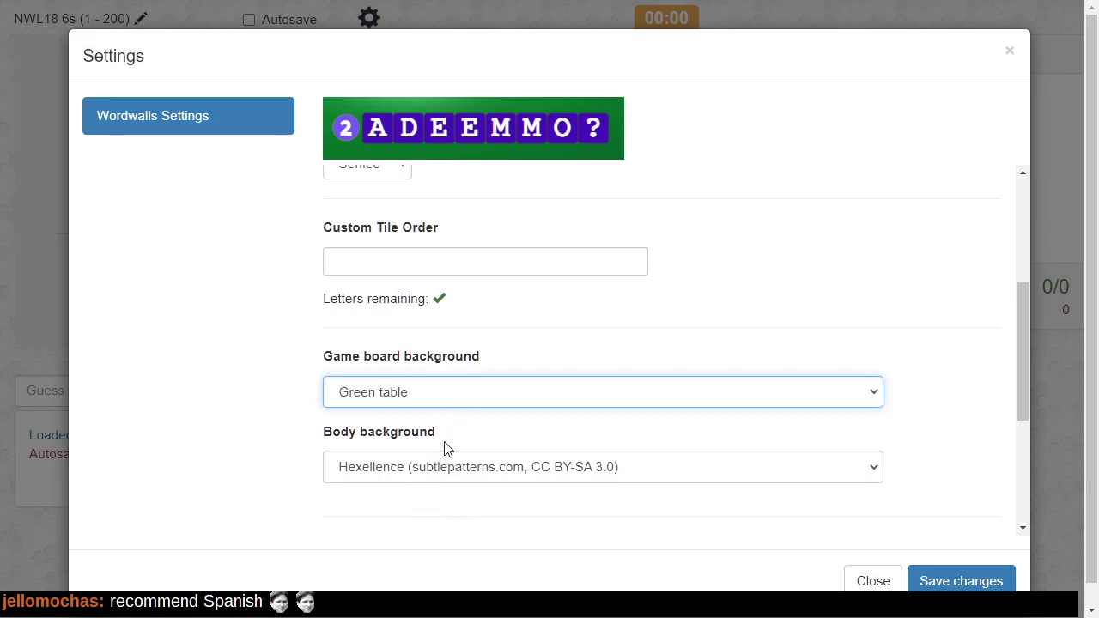
key("Up")
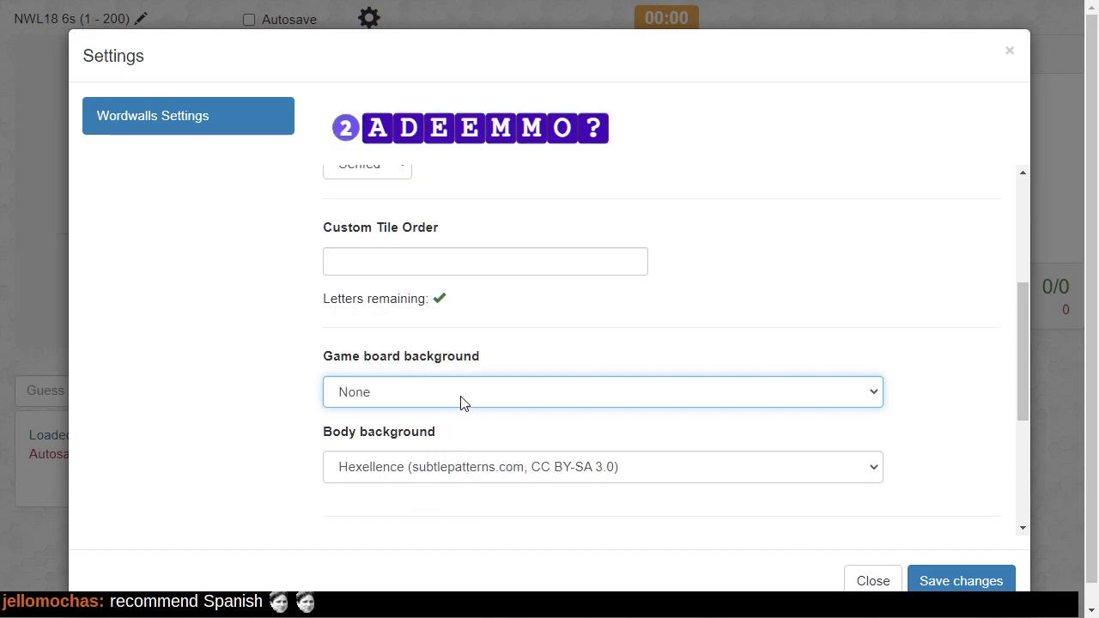
key("Down")
key("Down")
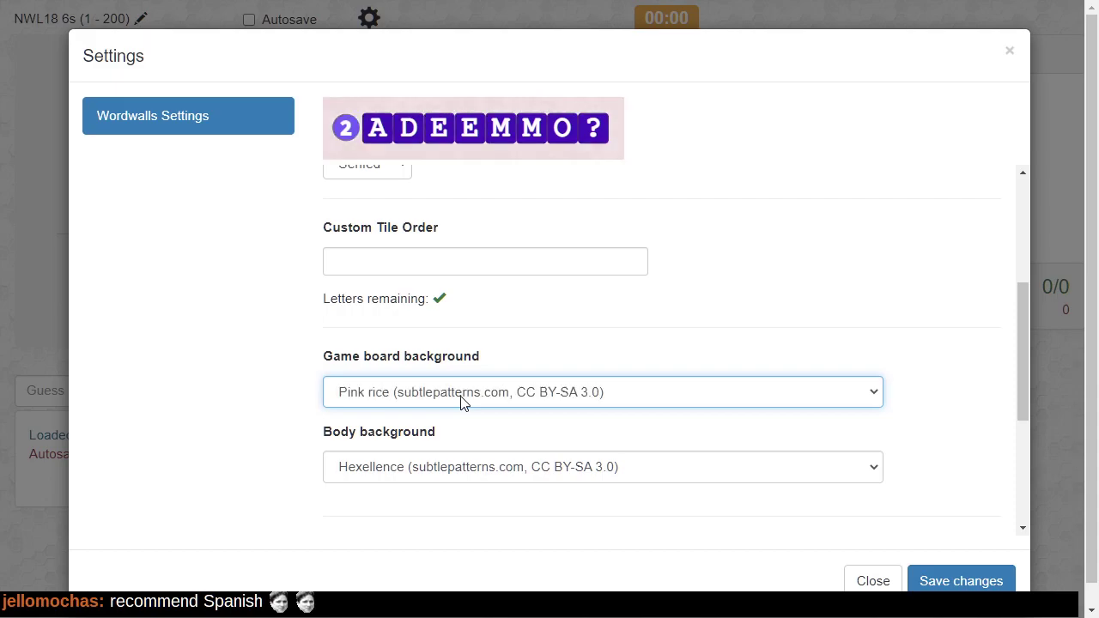
key("Down")
key("Down")
key("Down")
key("Down")
key("Down")
key("Up")
key("Up")
key("Up")
key("Up")
key("Up")
key("Down")
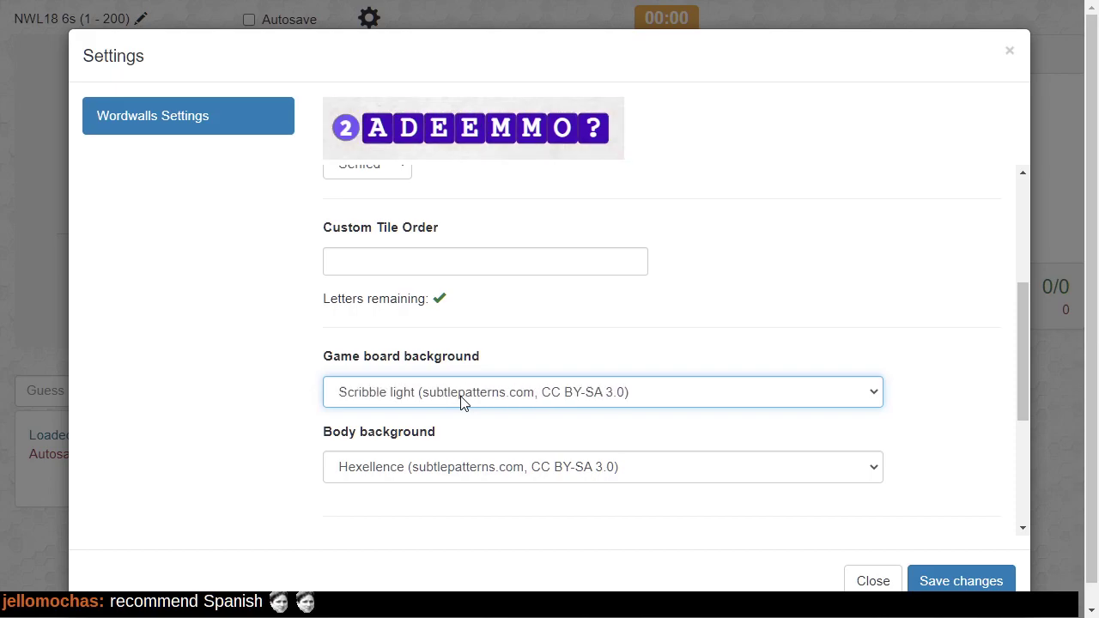
key("Down")
key("Down")
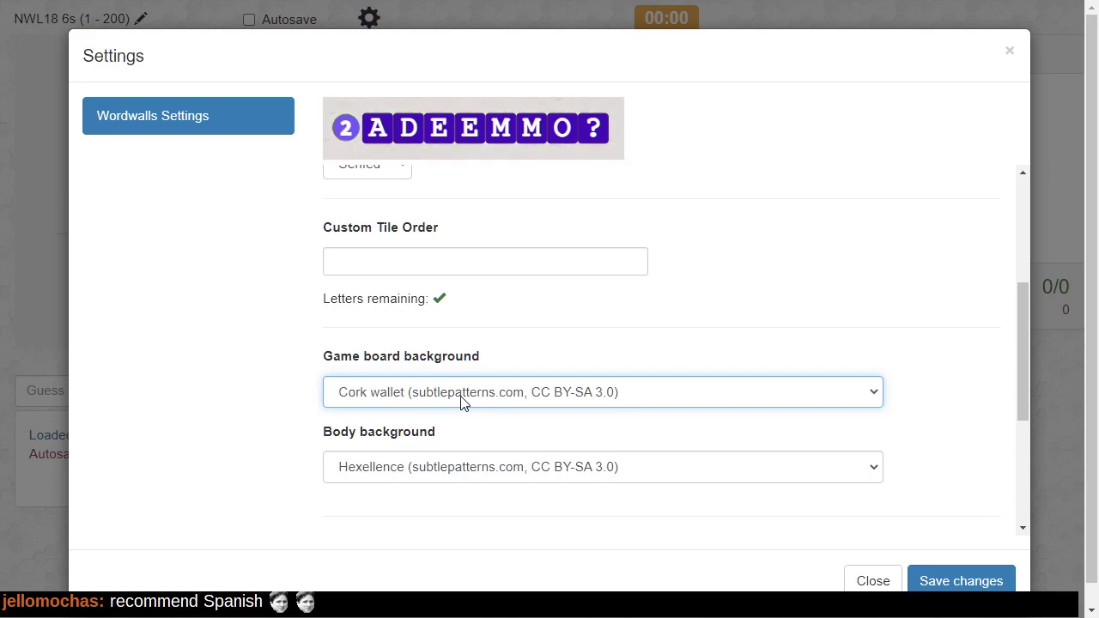
key("Up")
key("Up")
key("Up")
key("Up")
key("Down")
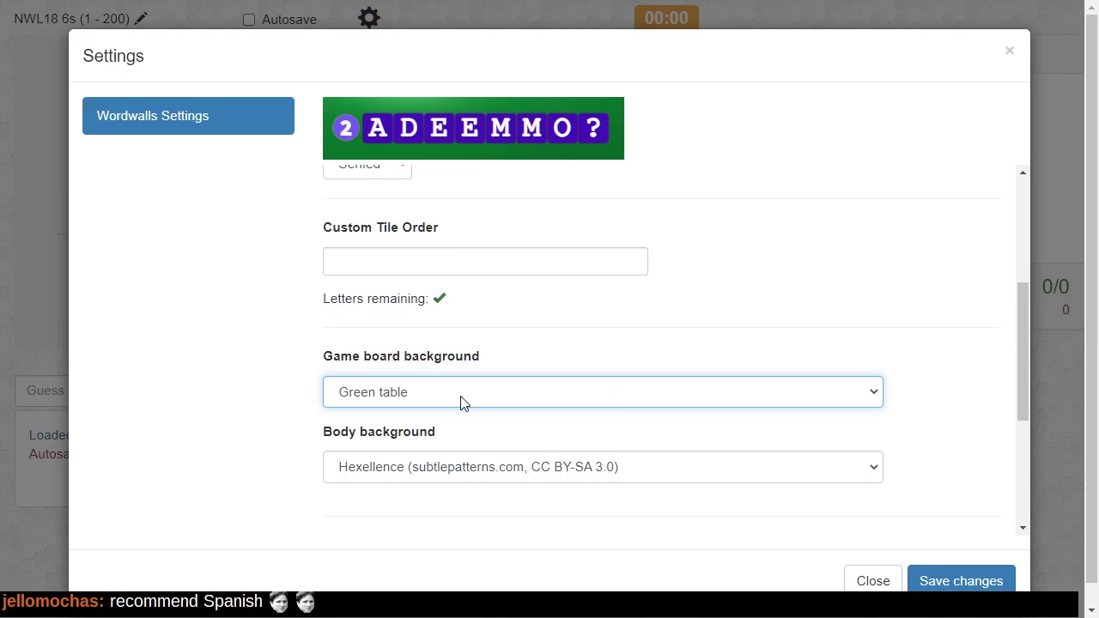
- Cycle through the body background options, including Green table, and return to Hexellence
left_click(503, 475)
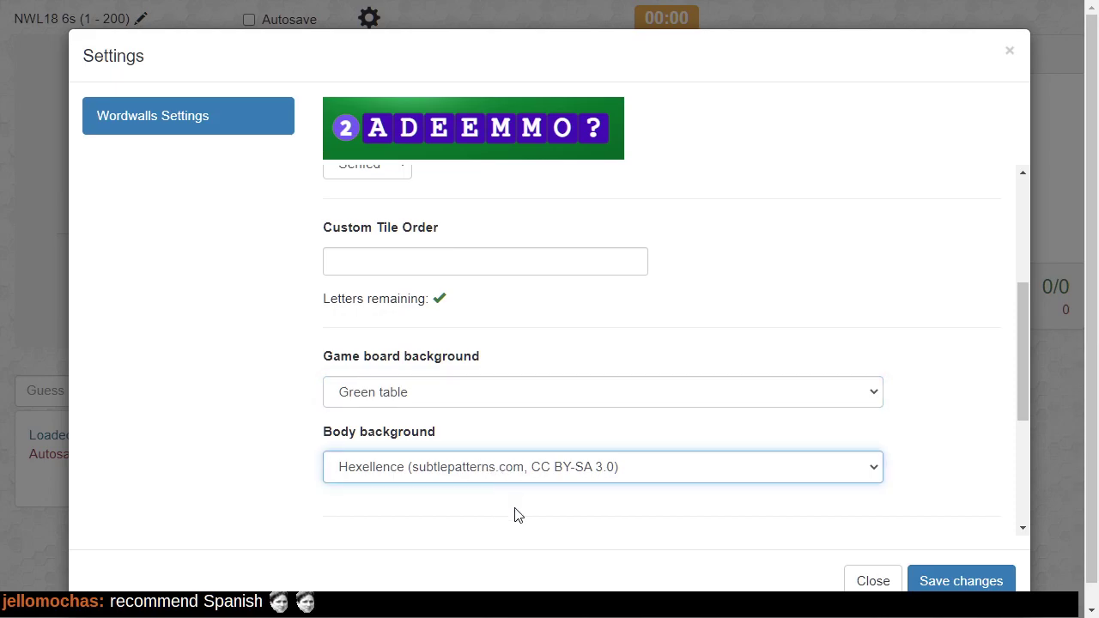
key("Up")
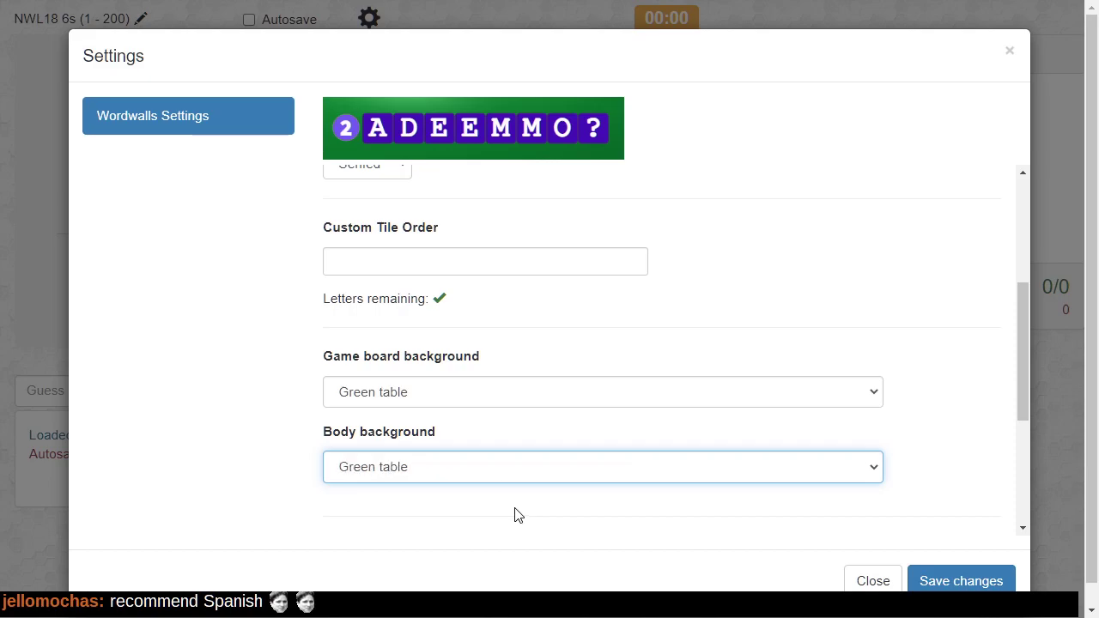
key("Down")
key("Down")
key("Down")
key("Down")
key("Down")
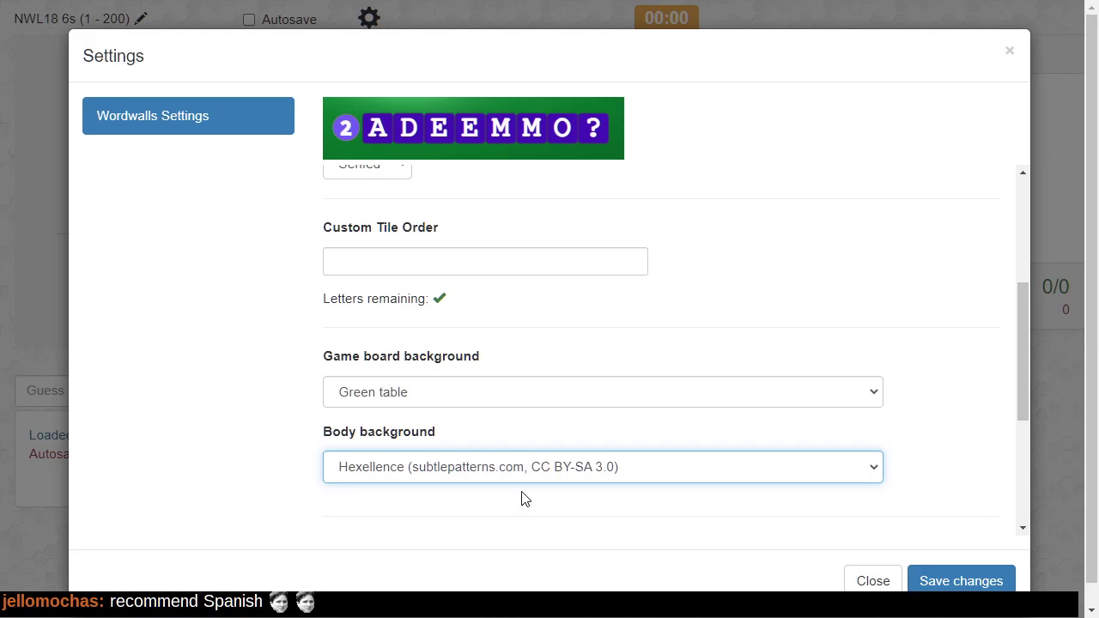
- Turn on borders around questions and turn them off again
scroll(663, 319, "down", 1)
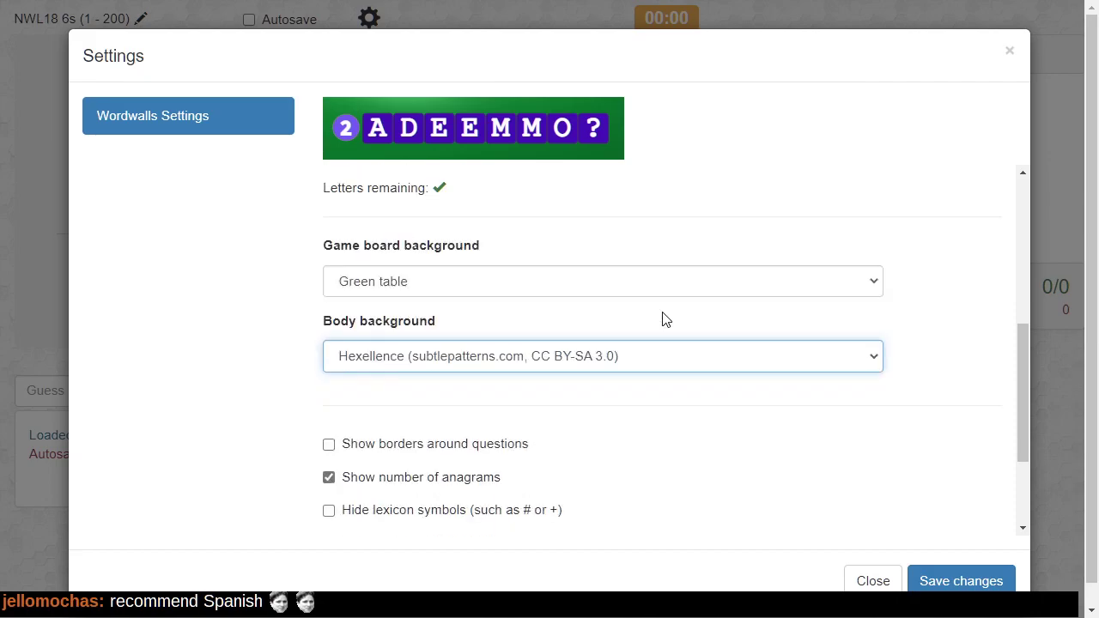
left_click(494, 452)
left_click(495, 452)
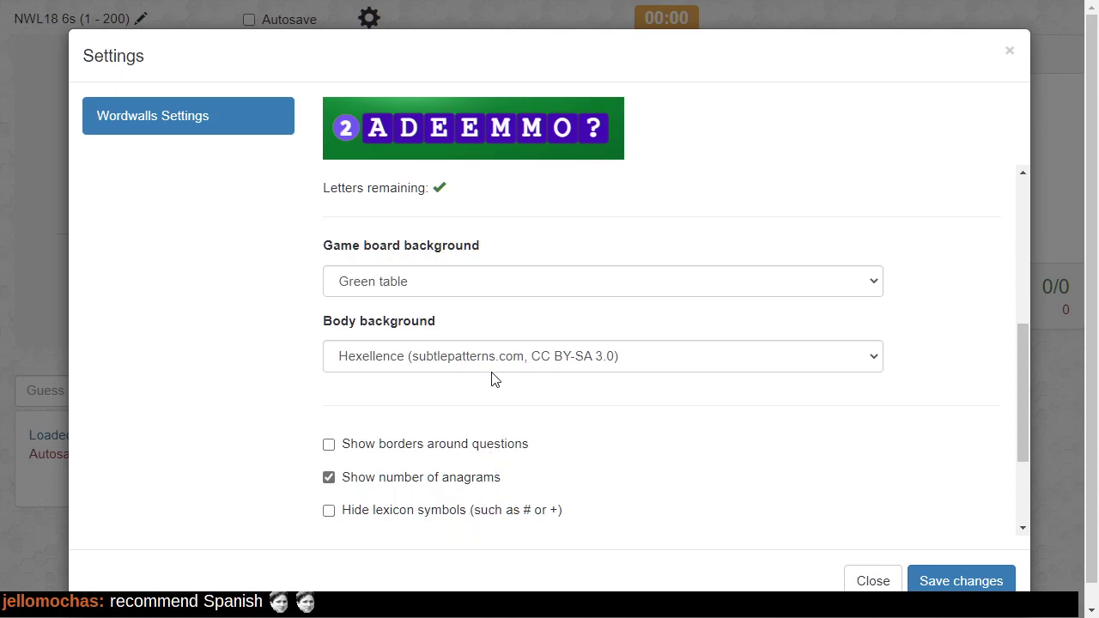
- Compare the tile styles up to Style 9 against the green board and set the tile style to Style 2
scroll(506, 462, "up", 3)
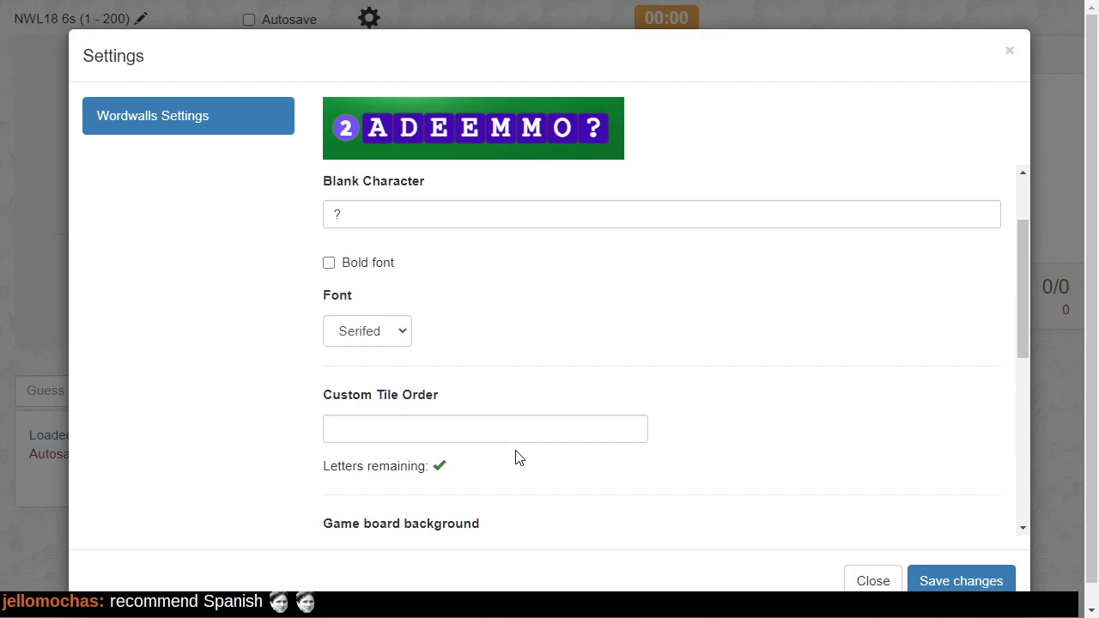
scroll(506, 439, "up", 2)
left_click(446, 253)
key("Down")
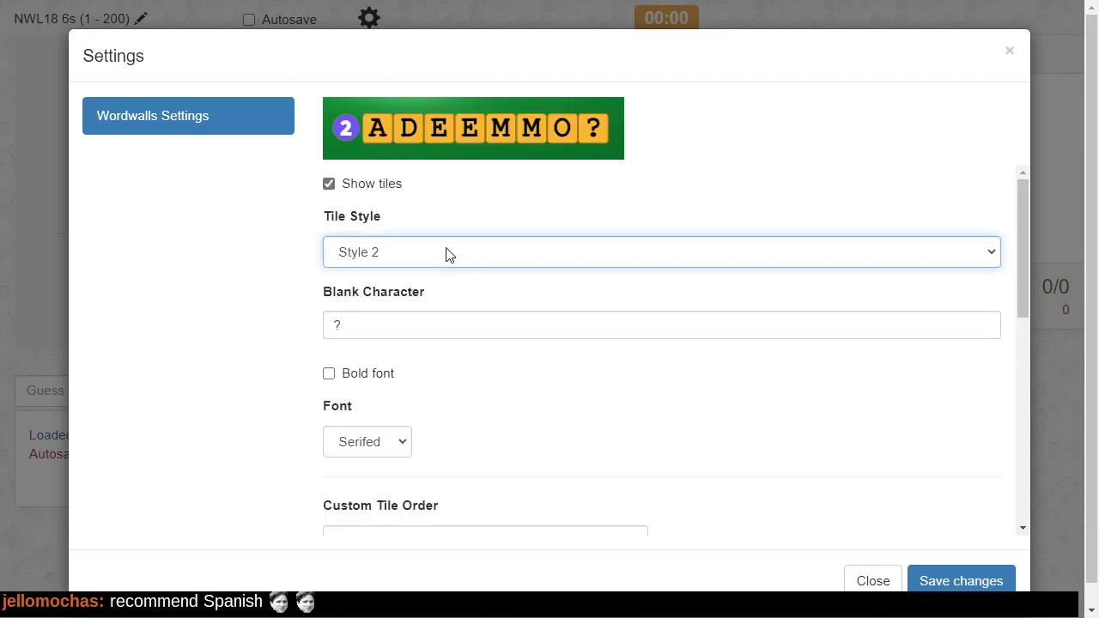
key("Down")
key("Down")
key("Up")
key("Up")
key("Down")
key("Down")
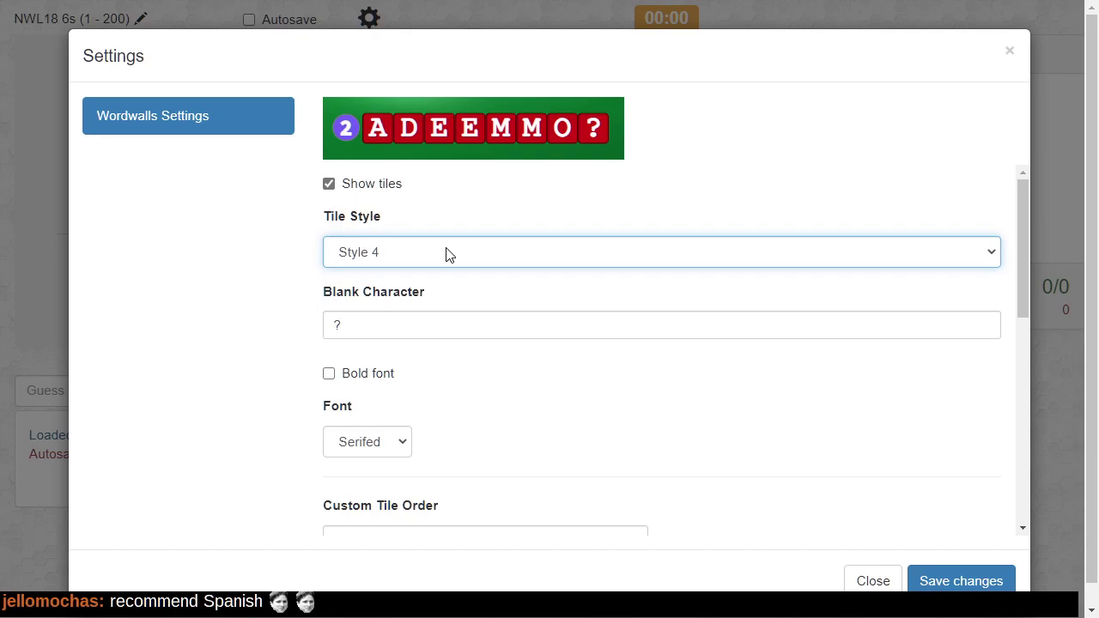
key("Down")
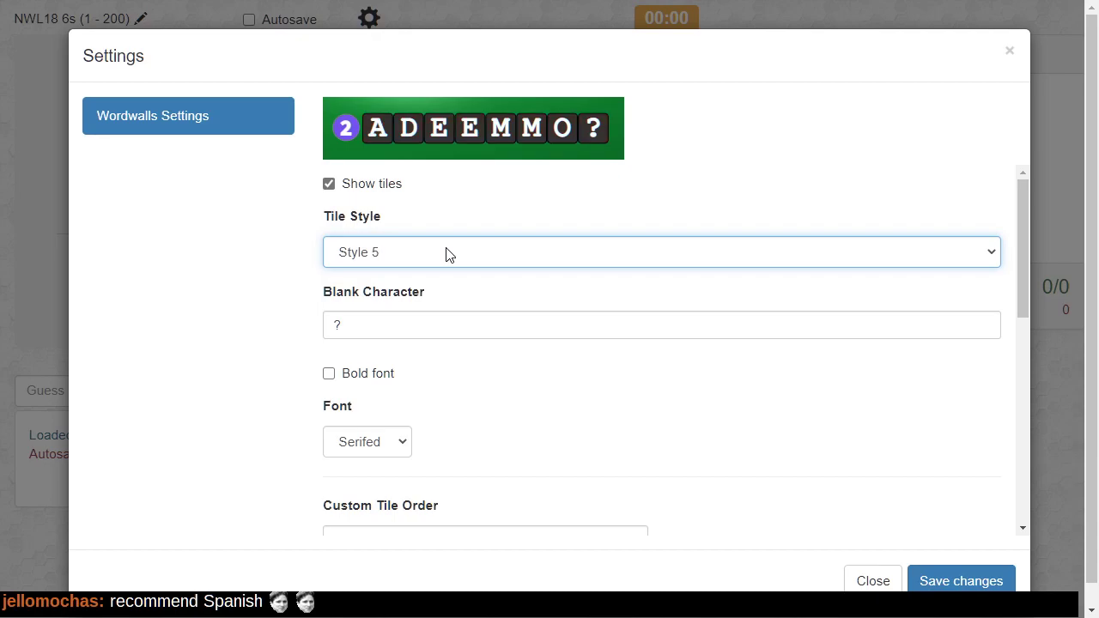
key("Down")
key("Down")
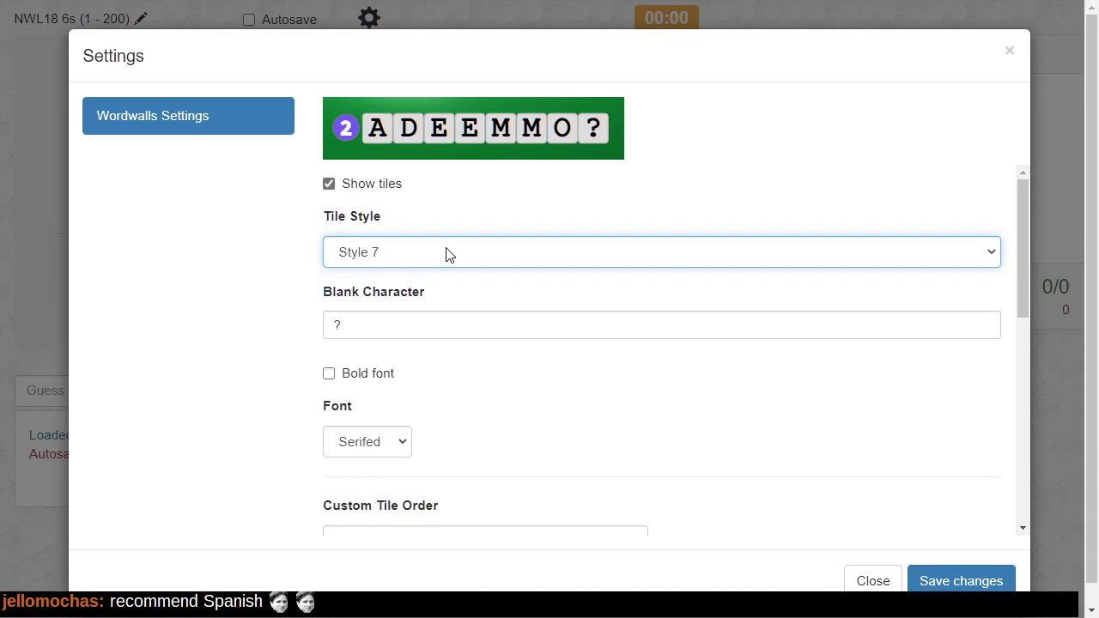
key("Down")
key("Down")
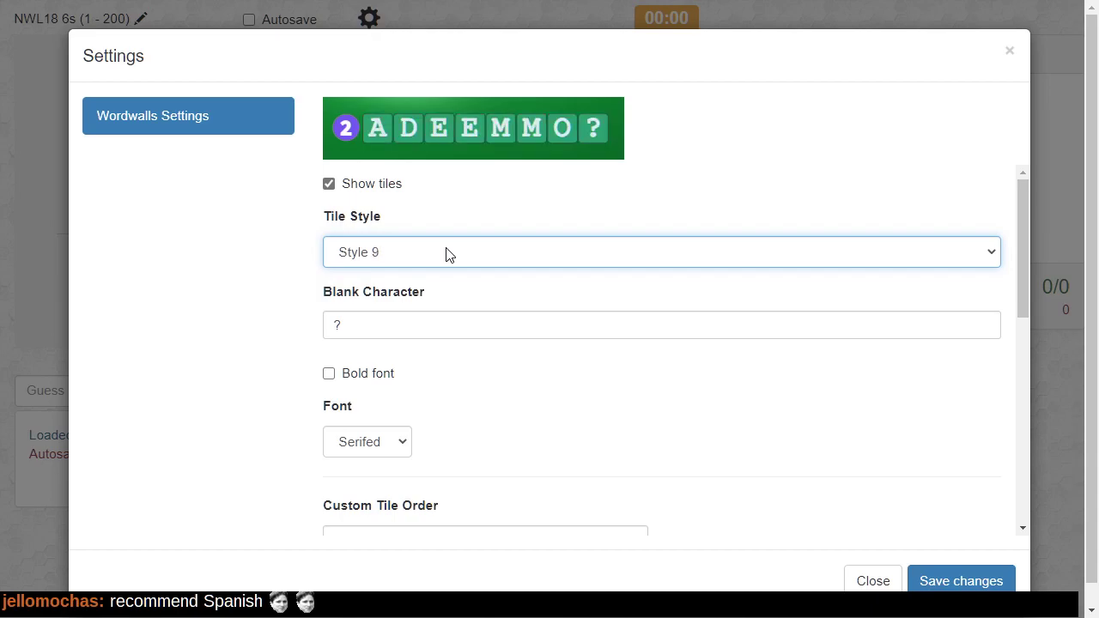
key("Up")
key("Down")
key("Up")
key("Up")
key("Up")
key("Down")
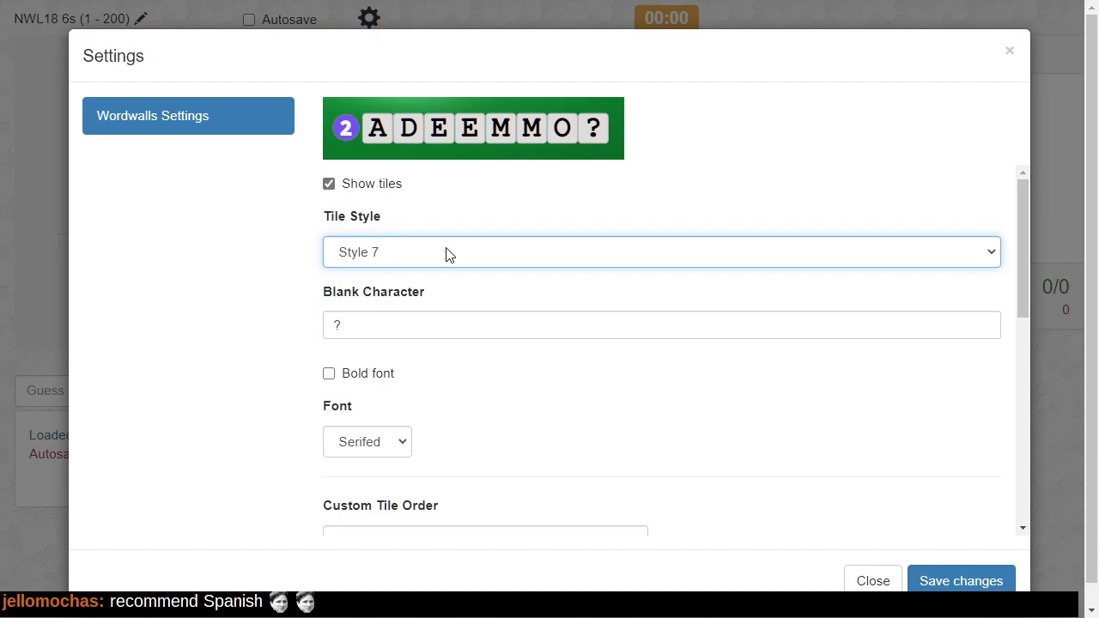
key("Up")
key("Up")
key("Up")
key("Up")
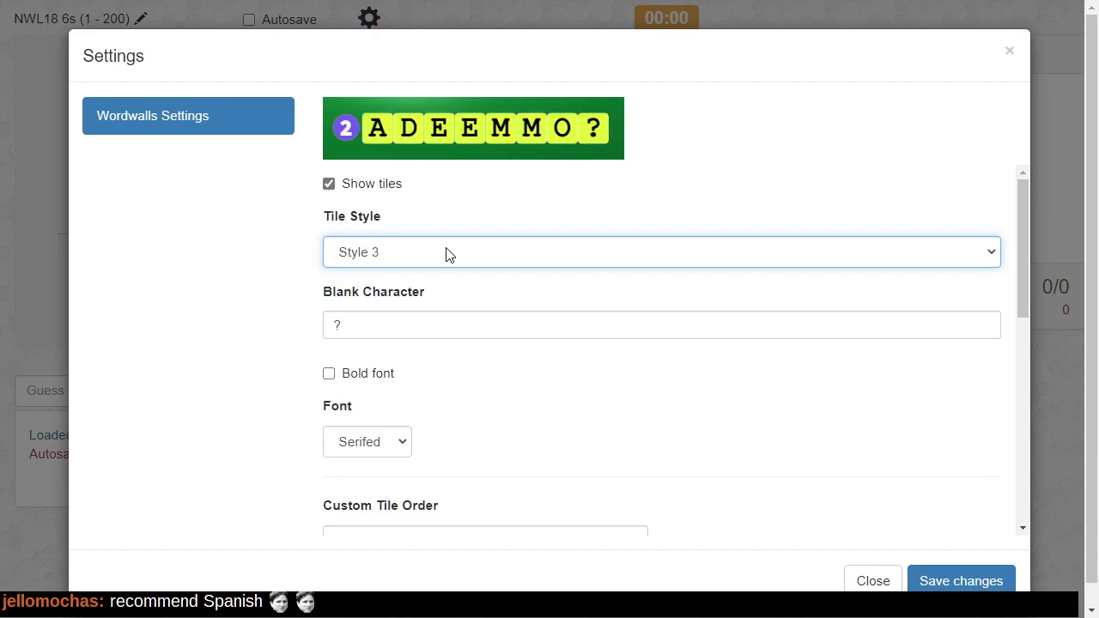
key("Up")
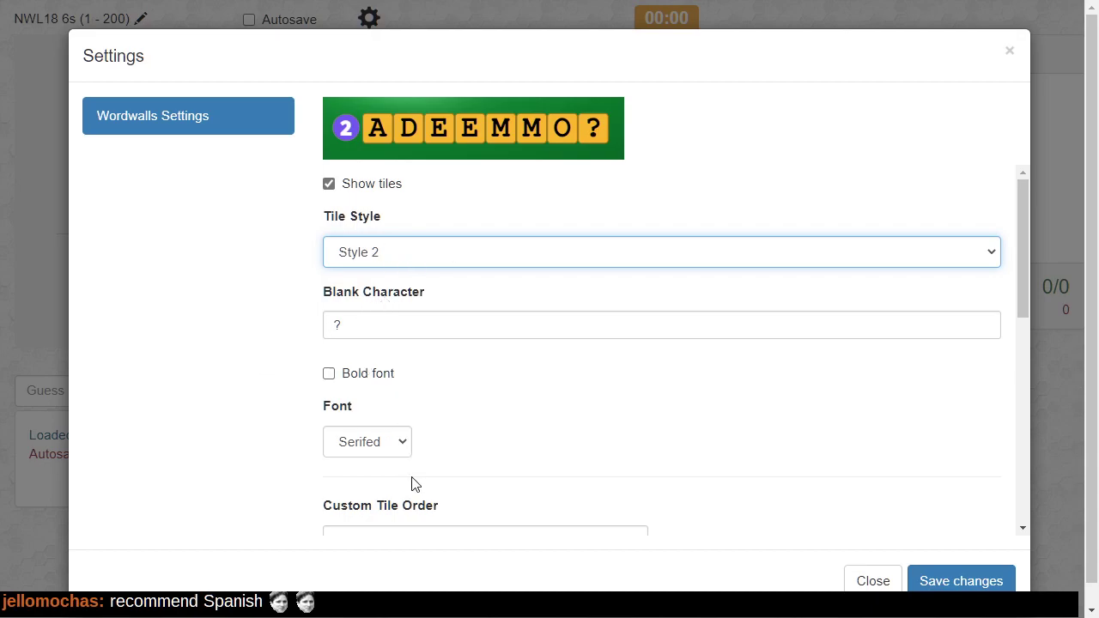
- Change the game board background to Black Linen
scroll(544, 426, "down", 2)
scroll(540, 427, "up", 2)
scroll(444, 365, "down", 4)
left_click(446, 333)
key("Down")
key("Down")
key("Down")
key("Down")
key("Down")
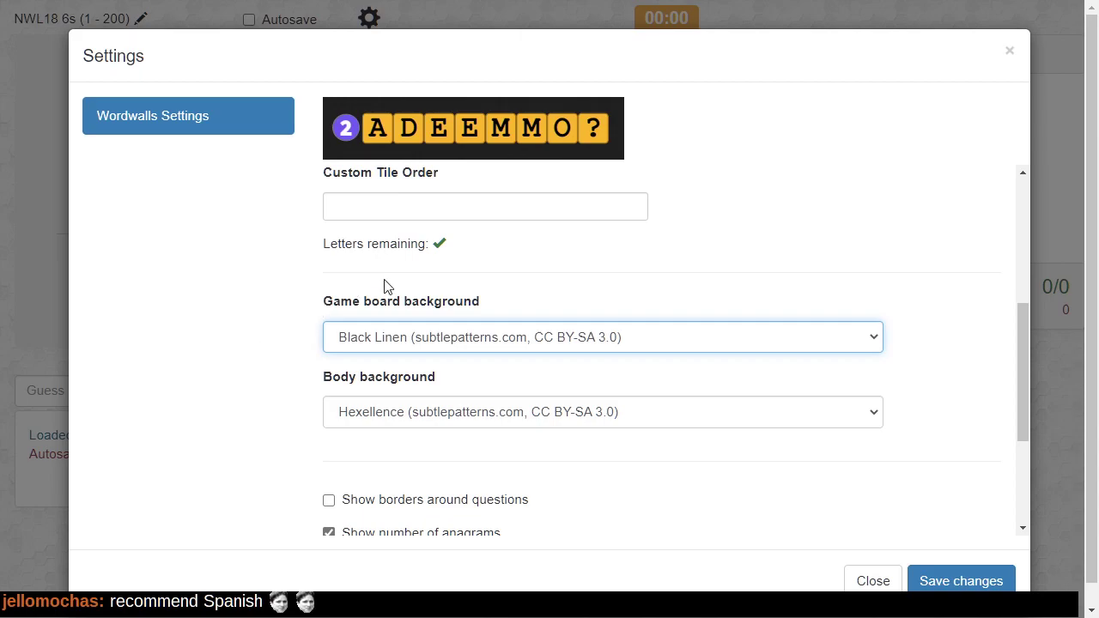
- Preview the other tile styles against the Black Linen board, returning to Style 2
scroll(515, 288, "up", 2)
scroll(573, 287, "up", 2)
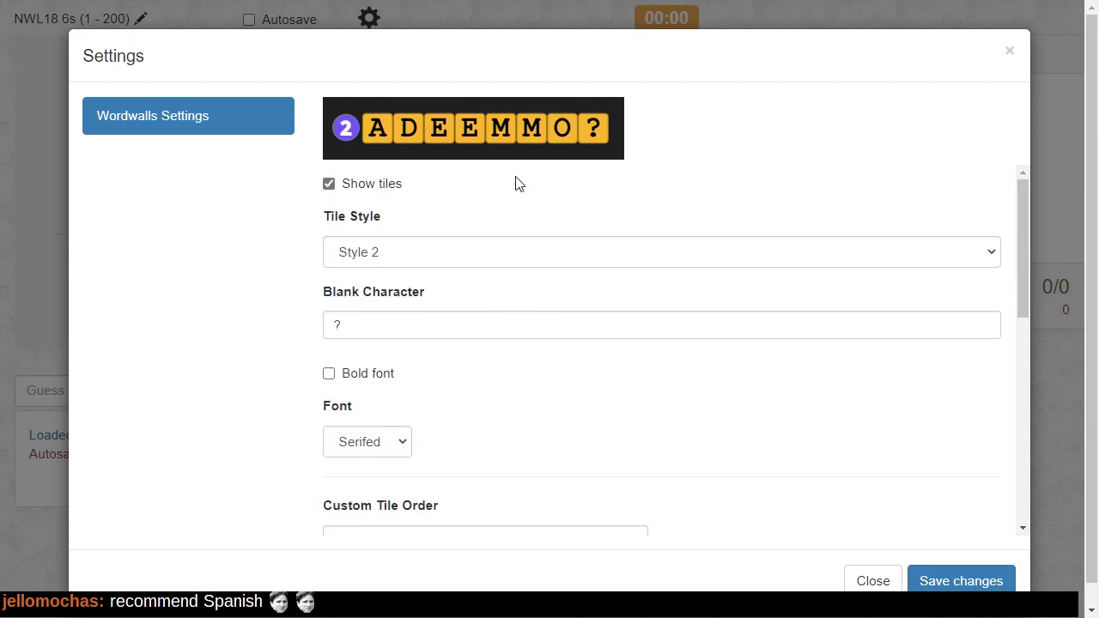
left_click(507, 257)
key("Down")
key("Down")
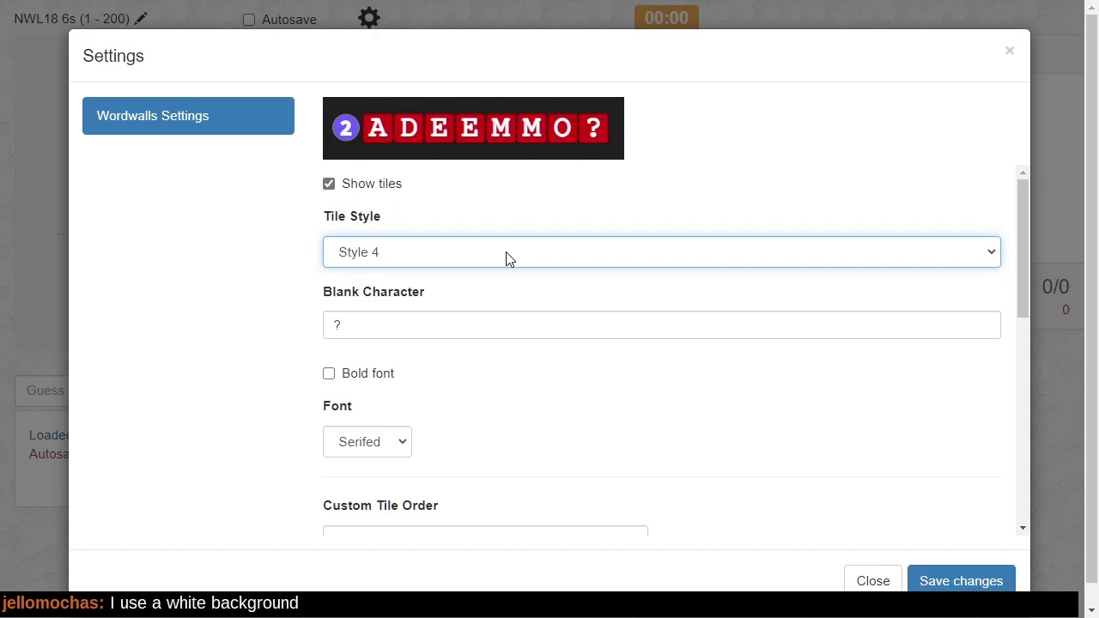
key("Down")
key("Down")
key("Down")
key("Down")
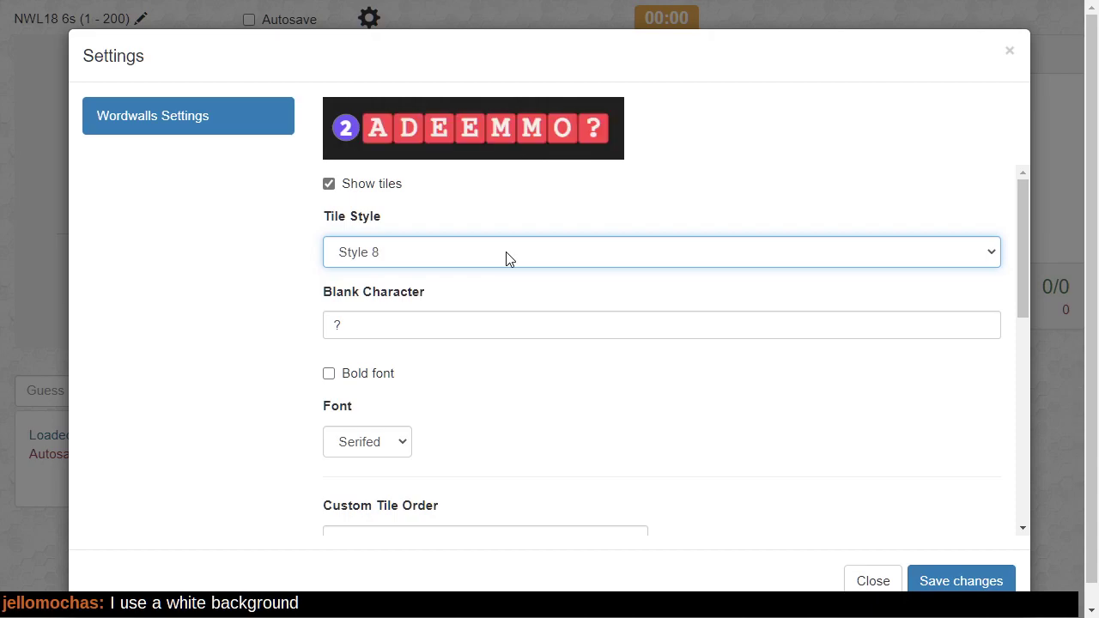
key("Down")
key("Up")
key("Up")
key("Up")
key("Up")
key("Up")
key("Up")
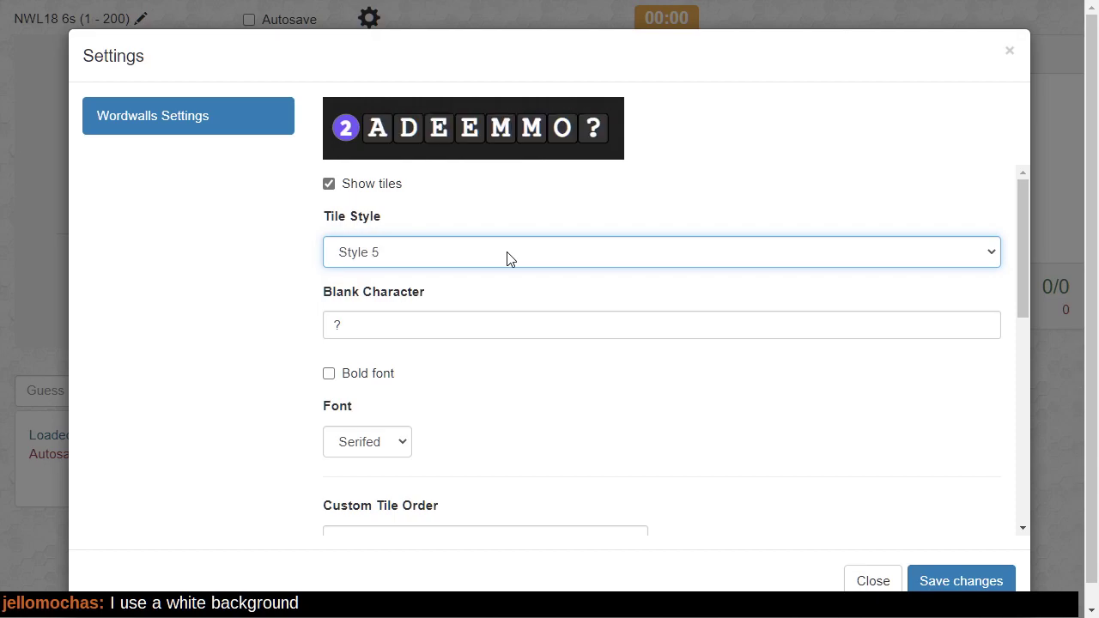
key("Down")
key("Up")
key("Up")
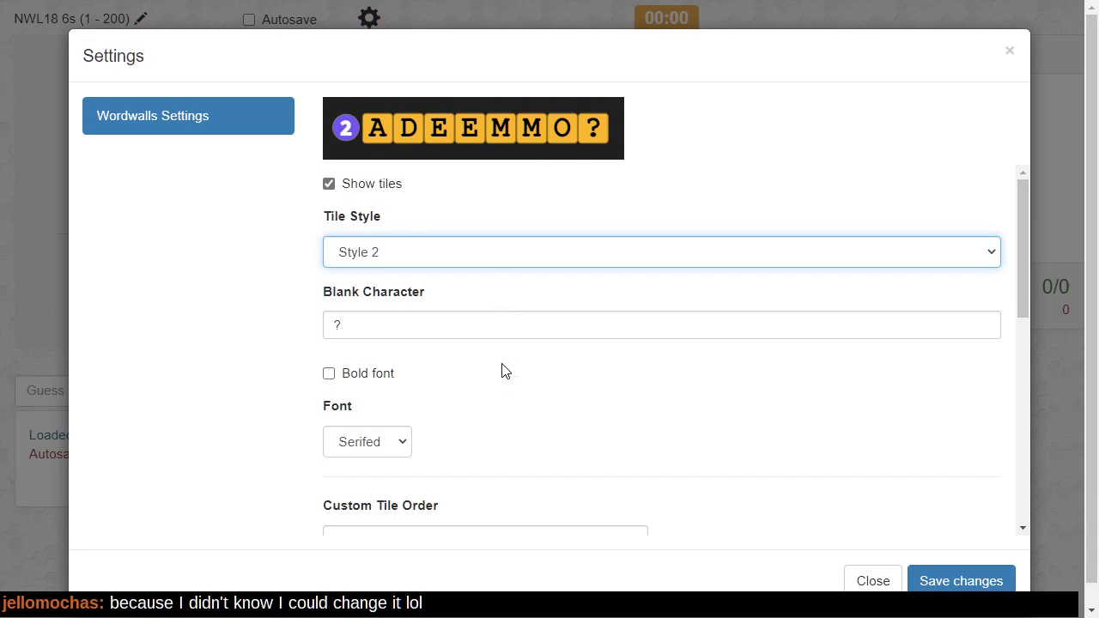
- Set the game board background to Green table and save the Wordwalls settings
scroll(506, 407, "down", 3)
left_click(503, 404)
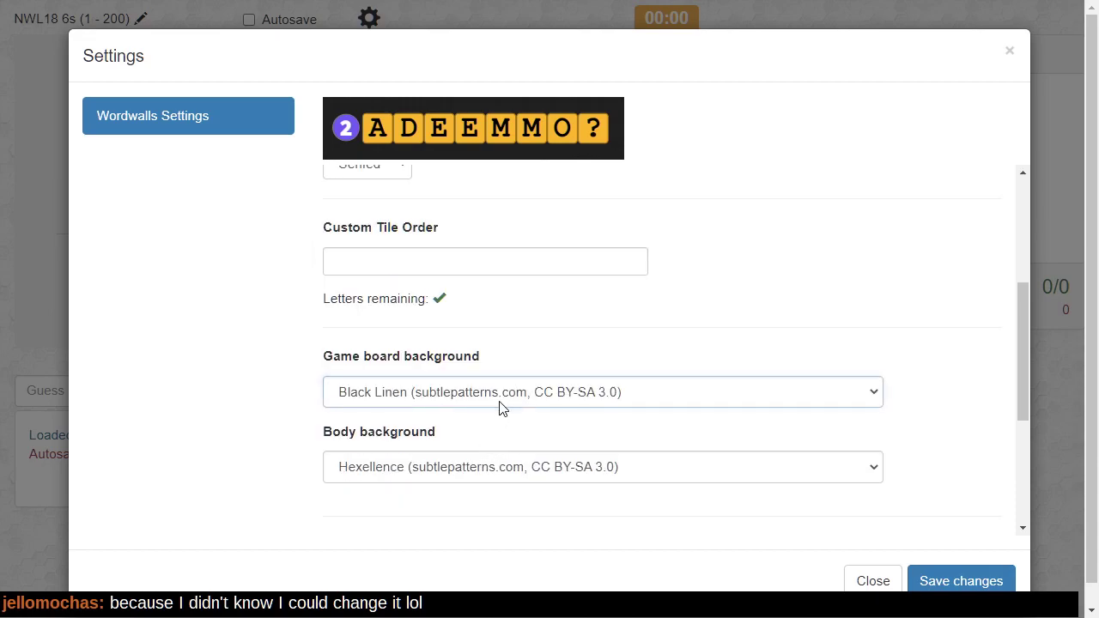
key("Down")
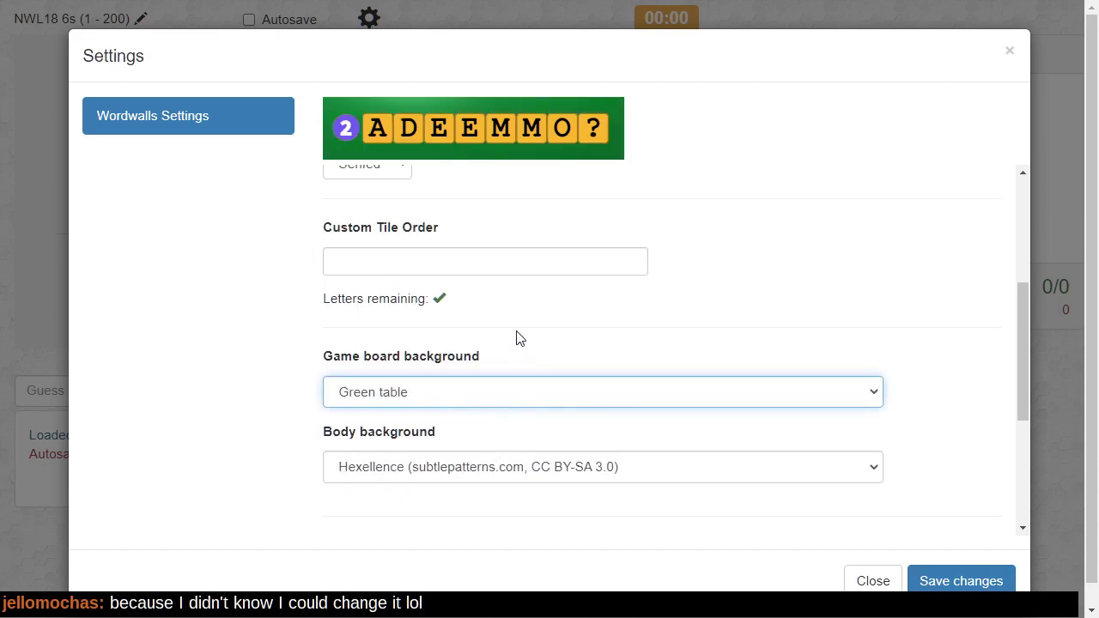
scroll(516, 335, "up", 3)
scroll(516, 335, "up", 1)
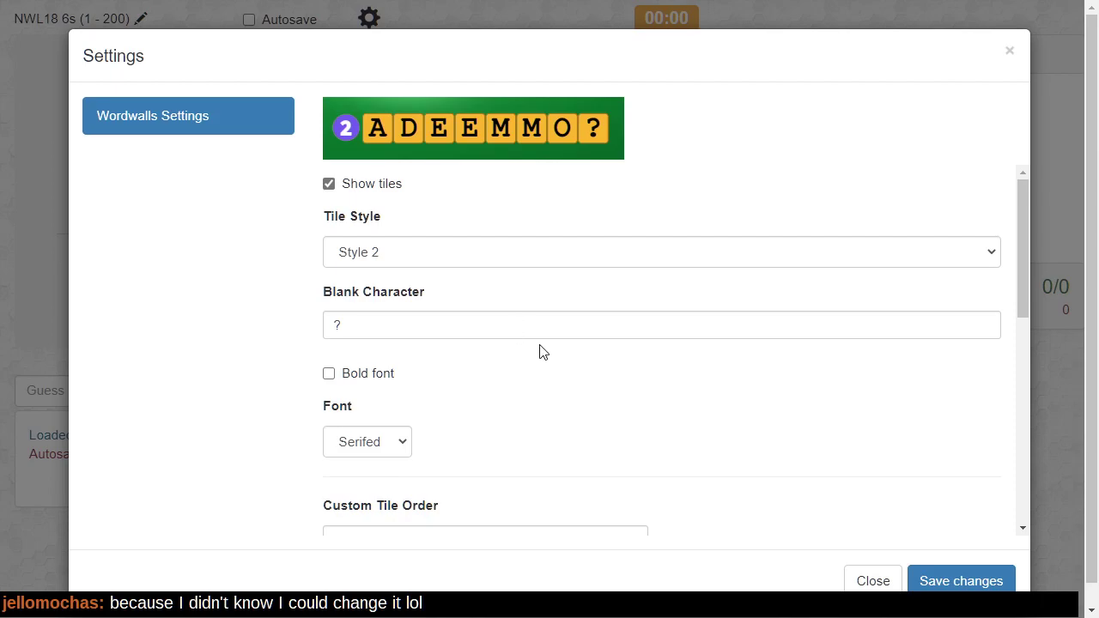
left_click(963, 582)
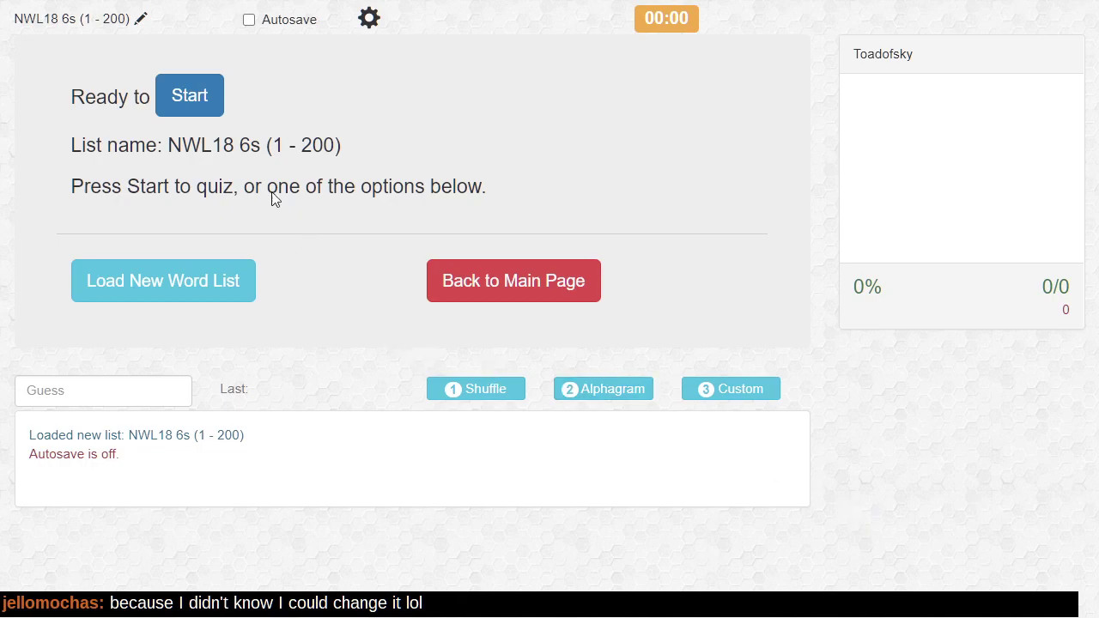
- Start the NWL18 six-letter quiz and enlarge the page so the tiles are easier to read
left_click(200, 105)
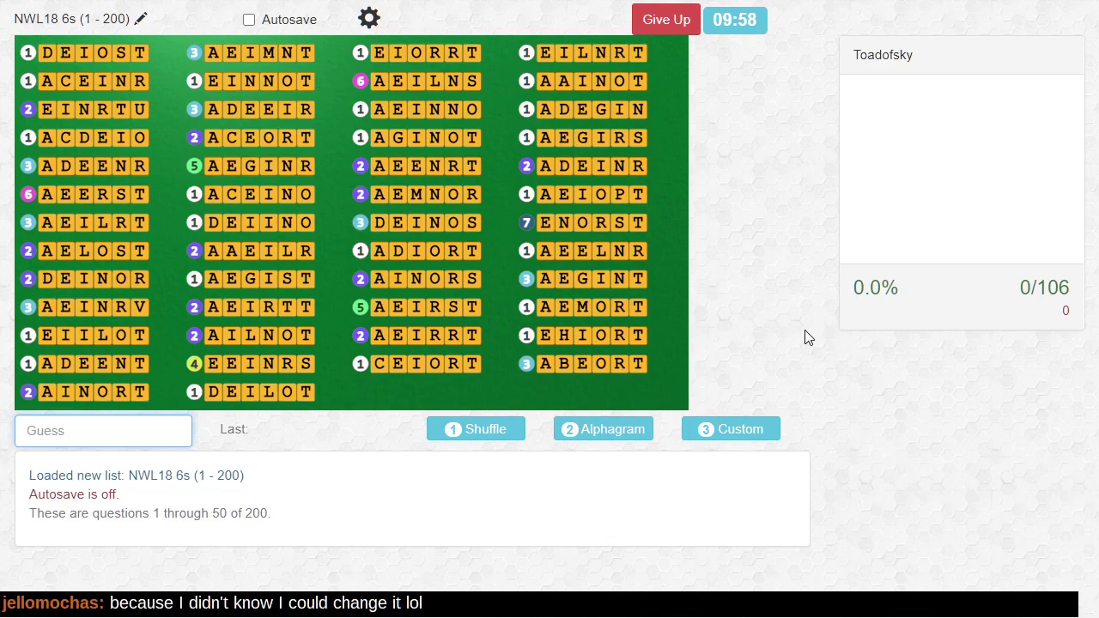
key("ctrl+plus")
key("ctrl+plus")
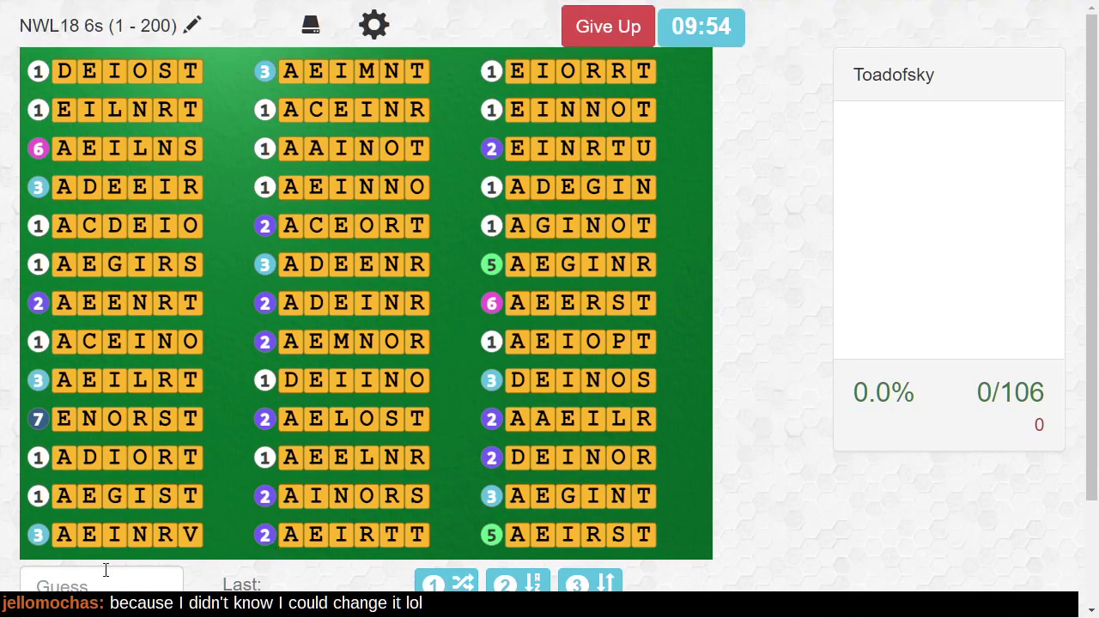
- Submit the guesses "regain" and "ravine" in the quiz
left_click(108, 576)
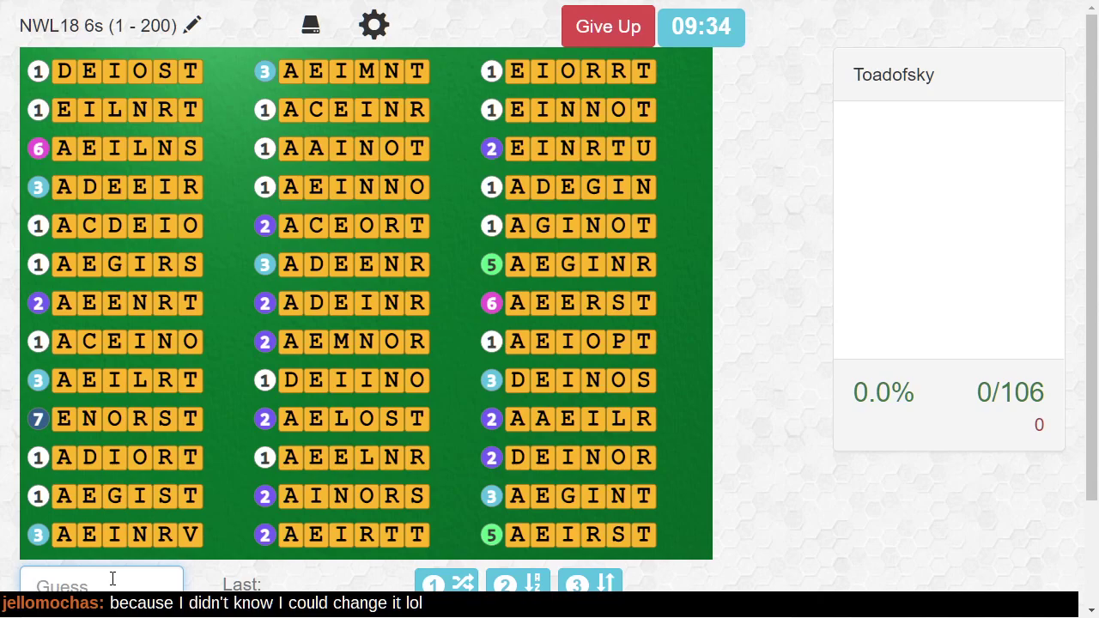
type("regain")
key("Return")
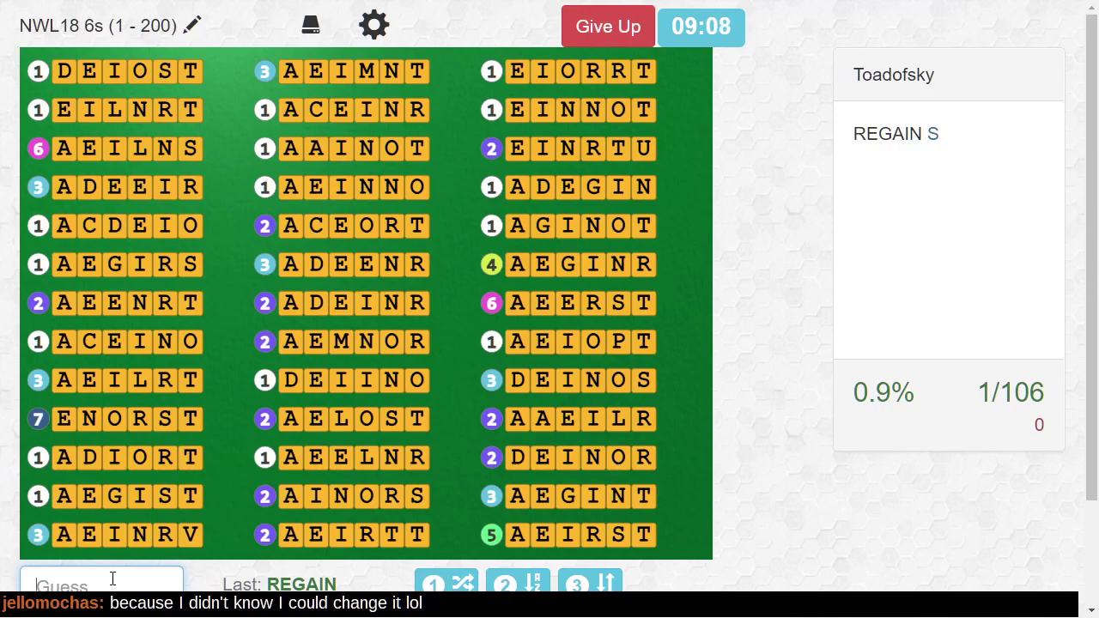
type("ravine")
key("Return")
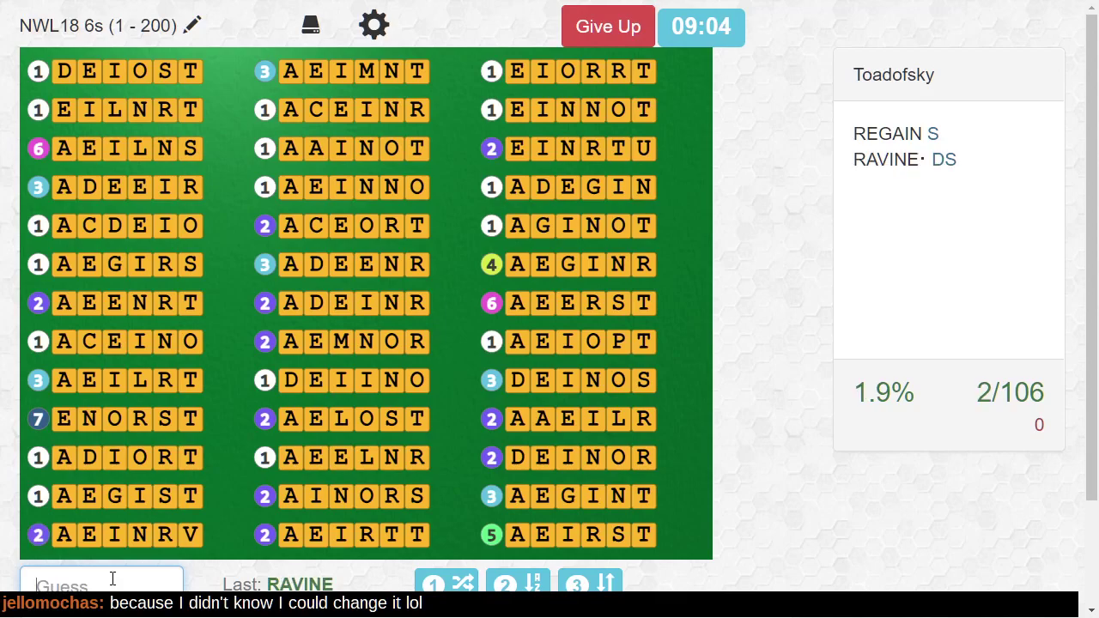